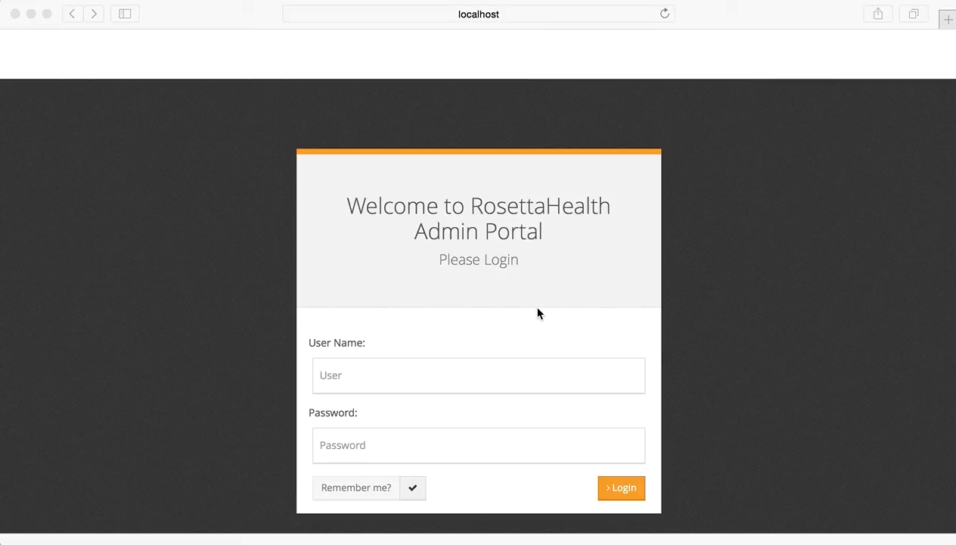
# Log in to the admin portal with the domain administrator's user name and password.
pyautogui.click(401, 378)
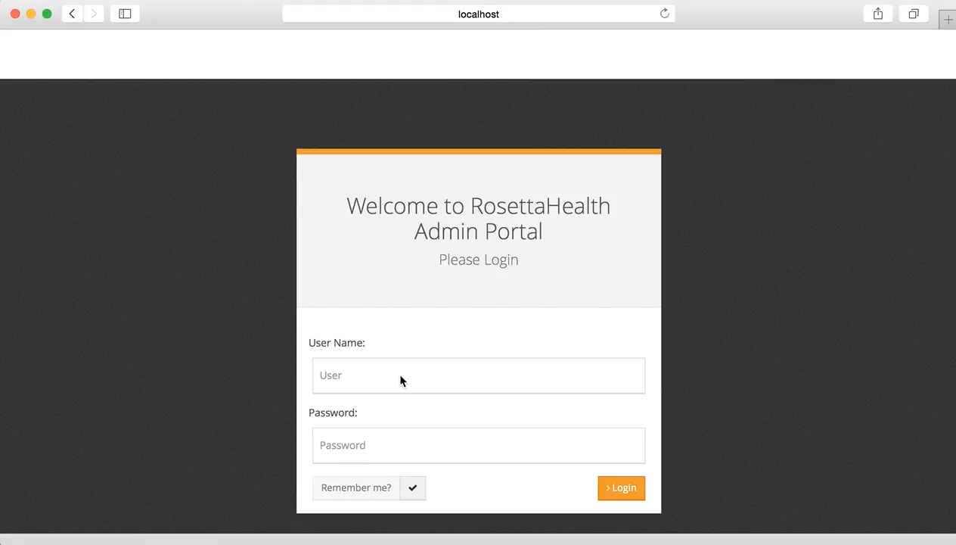
pyautogui.press('super+v')
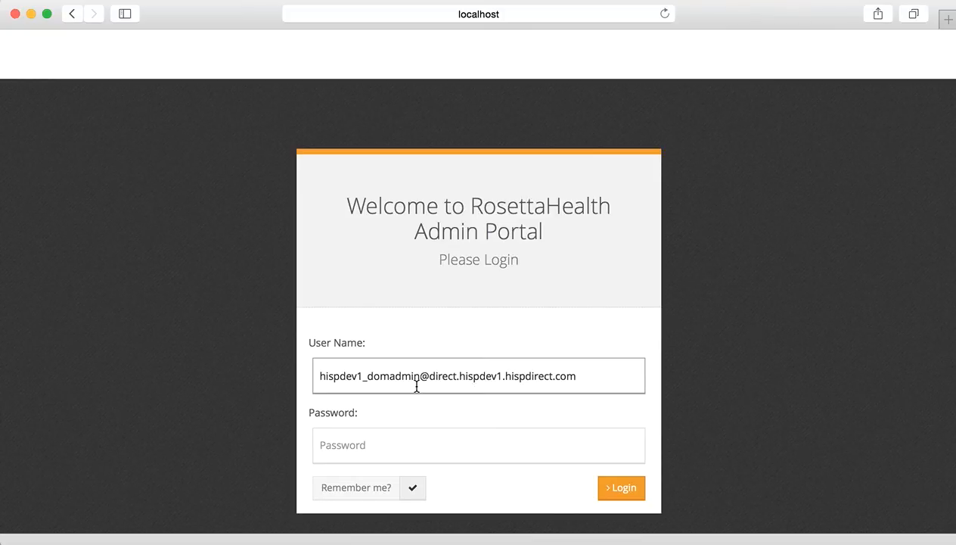
pyautogui.click(391, 444)
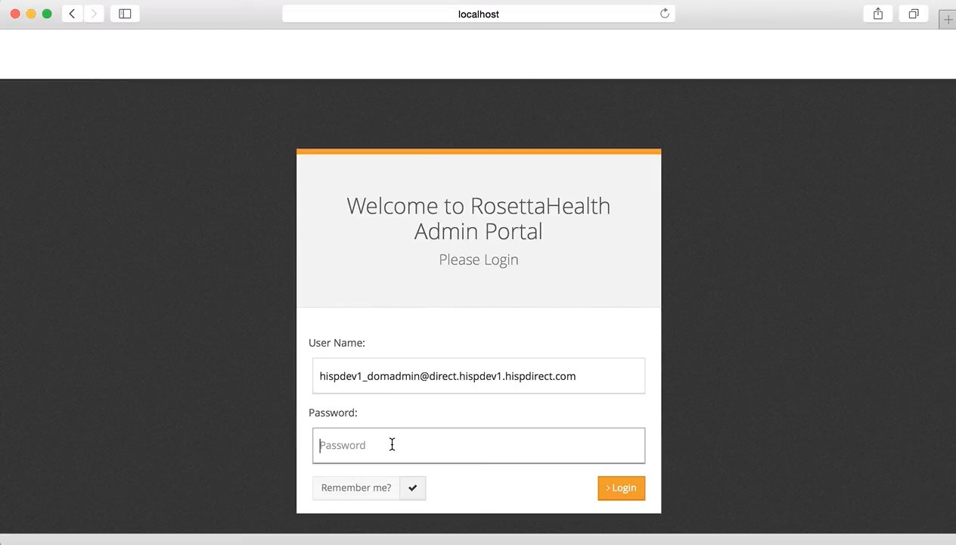
pyautogui.write('********')
pyautogui.click(622, 491)
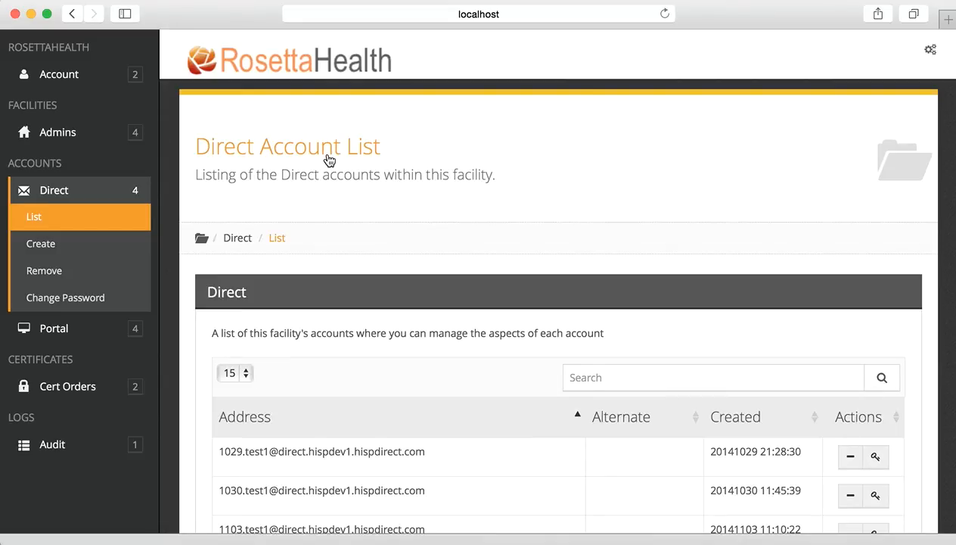
pyautogui.scroll(-3, 477, 393)
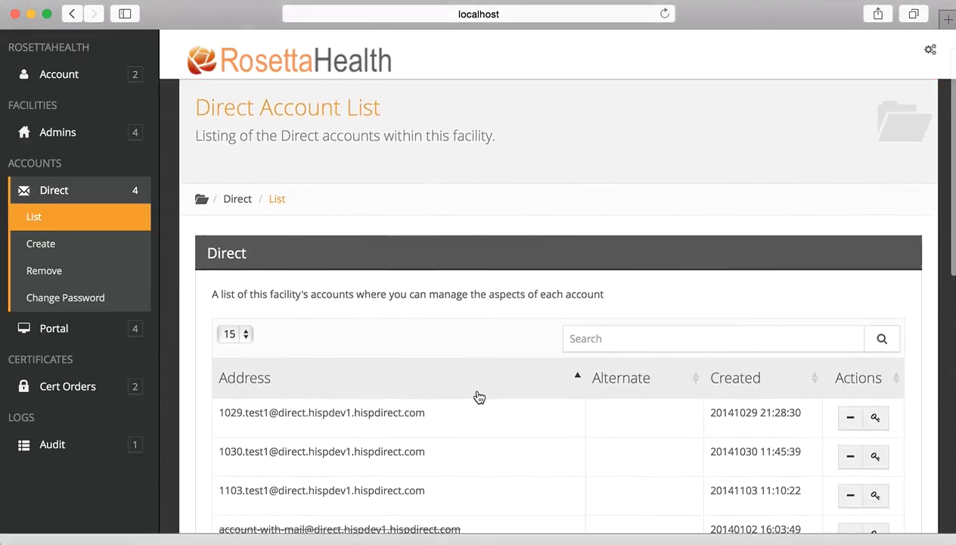
pyautogui.scroll(3, 477, 394)
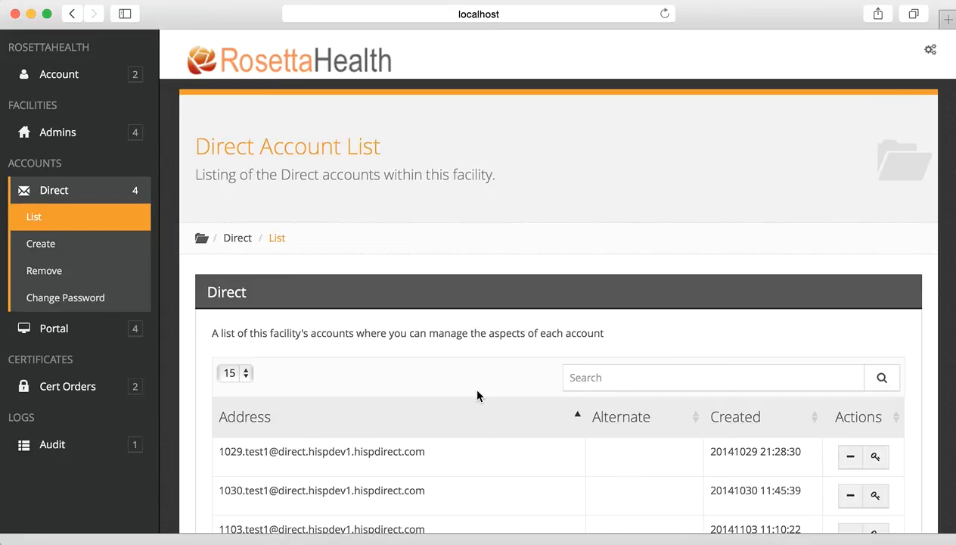
pyautogui.scroll(-1, 478, 428)
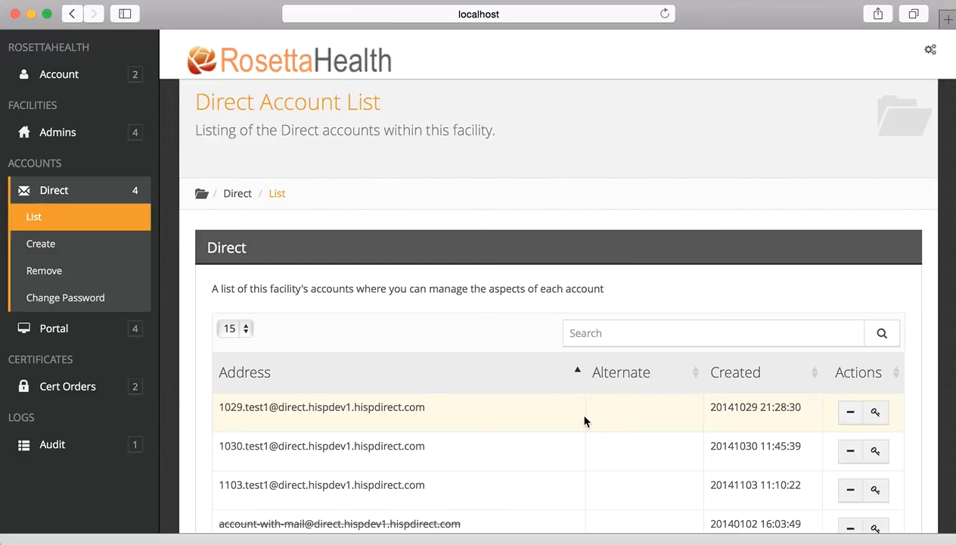
pyautogui.scroll(-7, 427, 353)
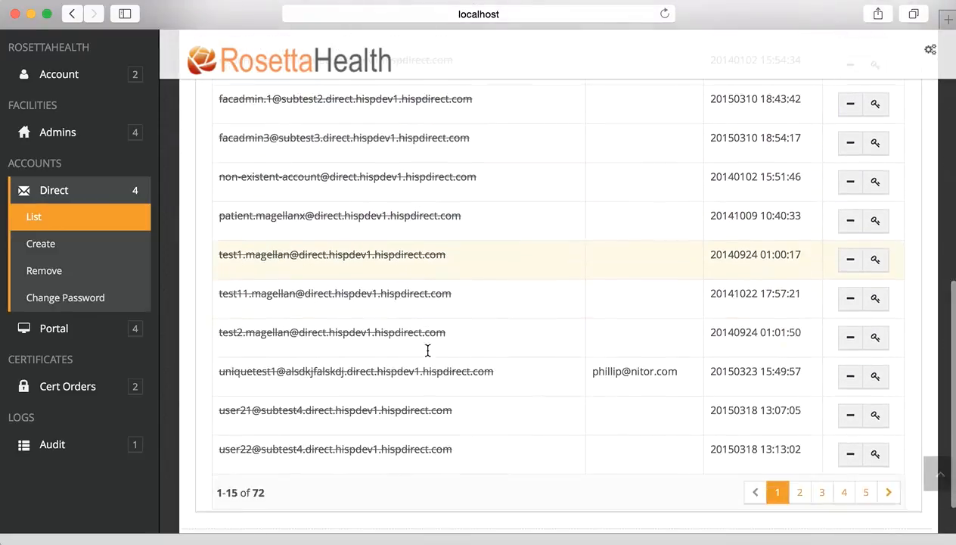
pyautogui.scroll(-1, 427, 351)
pyautogui.scroll(1, 528, 216)
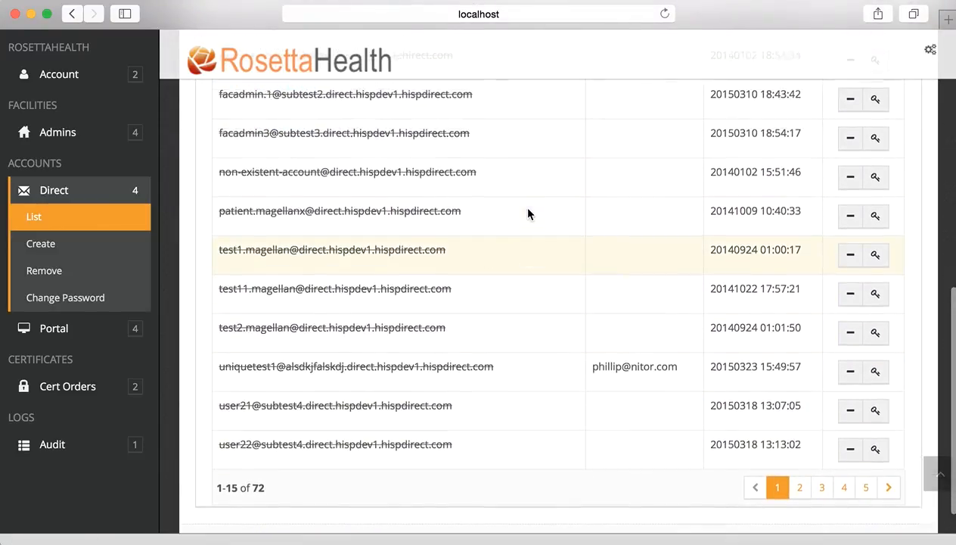
pyautogui.scroll(5, 528, 214)
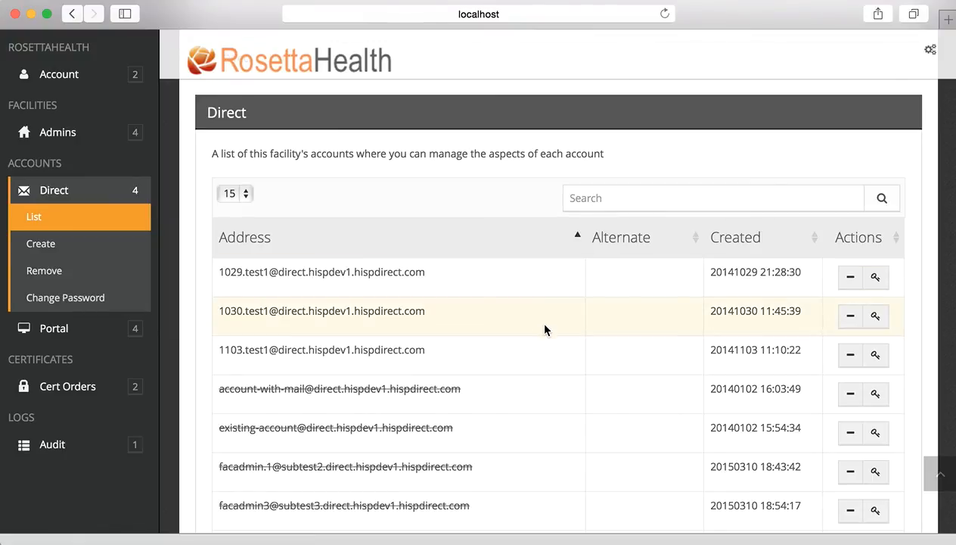
pyautogui.scroll(-3, 545, 327)
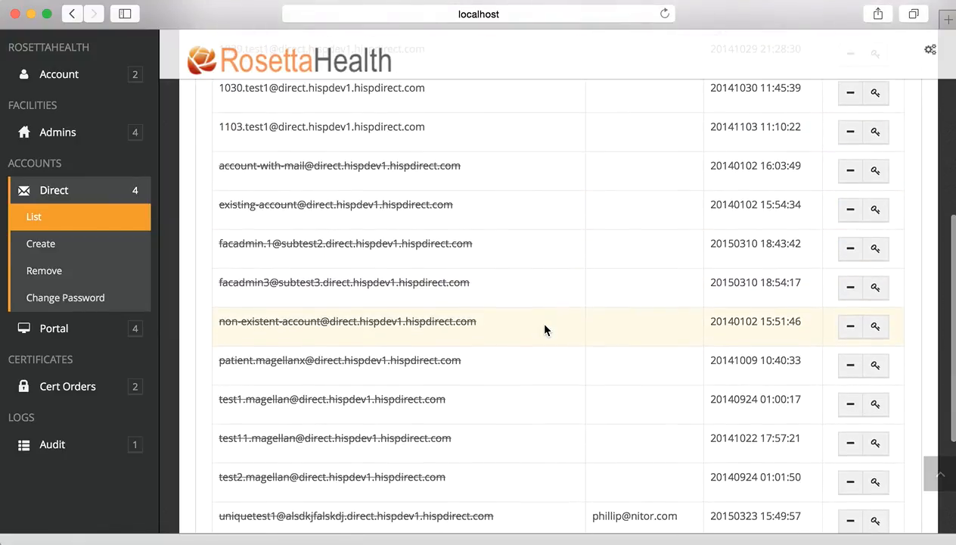
pyautogui.scroll(-1, 545, 329)
pyautogui.scroll(-1, 545, 330)
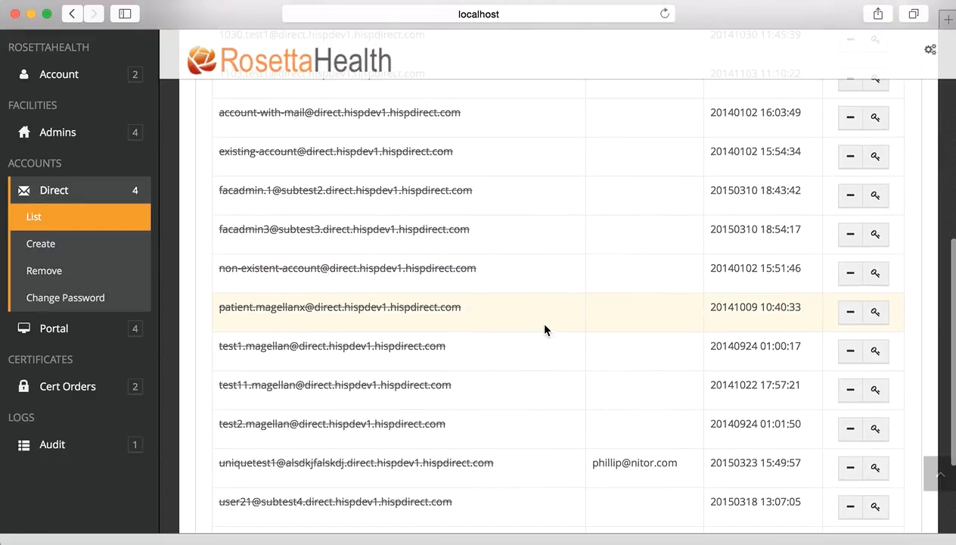
pyautogui.scroll(6, 545, 329)
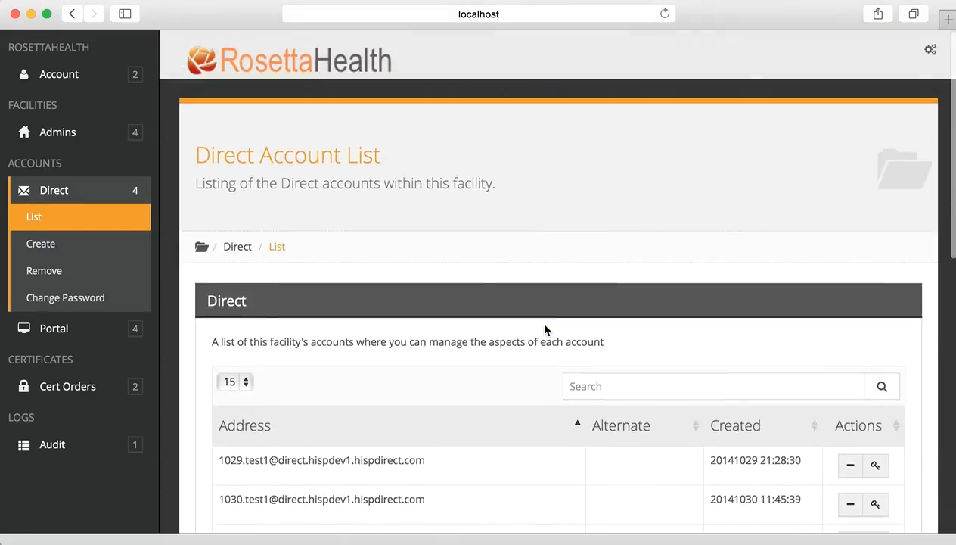
pyautogui.click(596, 376)
pyautogui.write('test')
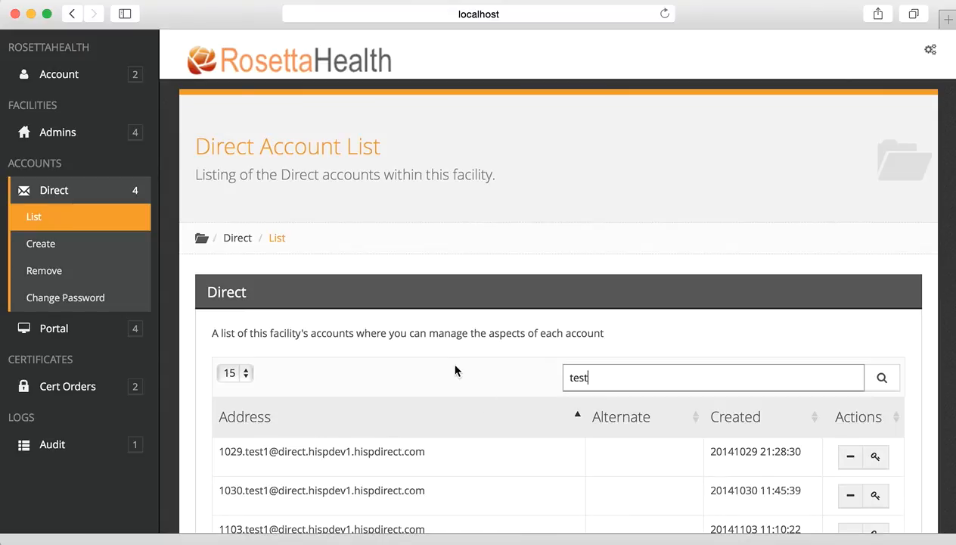
pyautogui.scroll(-5, 457, 363)
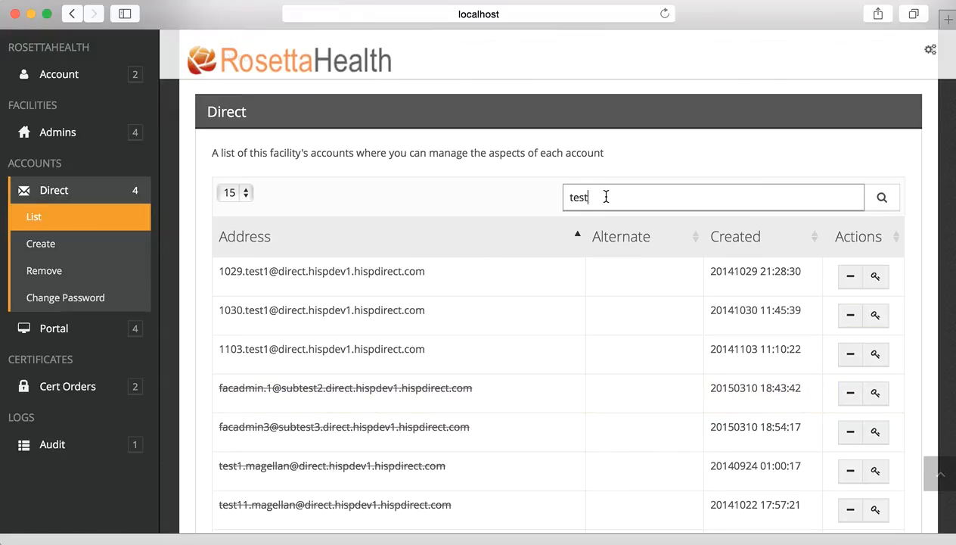
pyautogui.write('11')
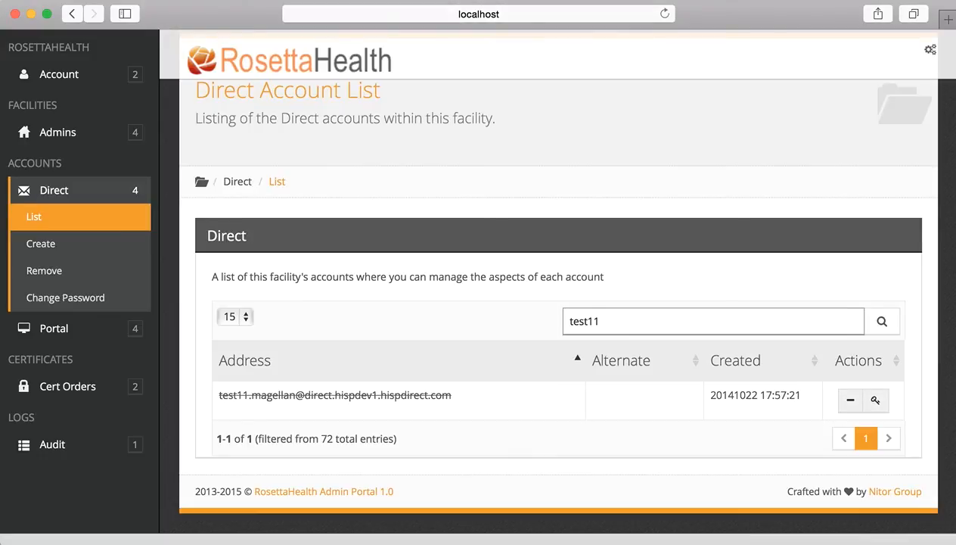
pyautogui.moveTo(610, 324); pyautogui.dragTo(533, 313)
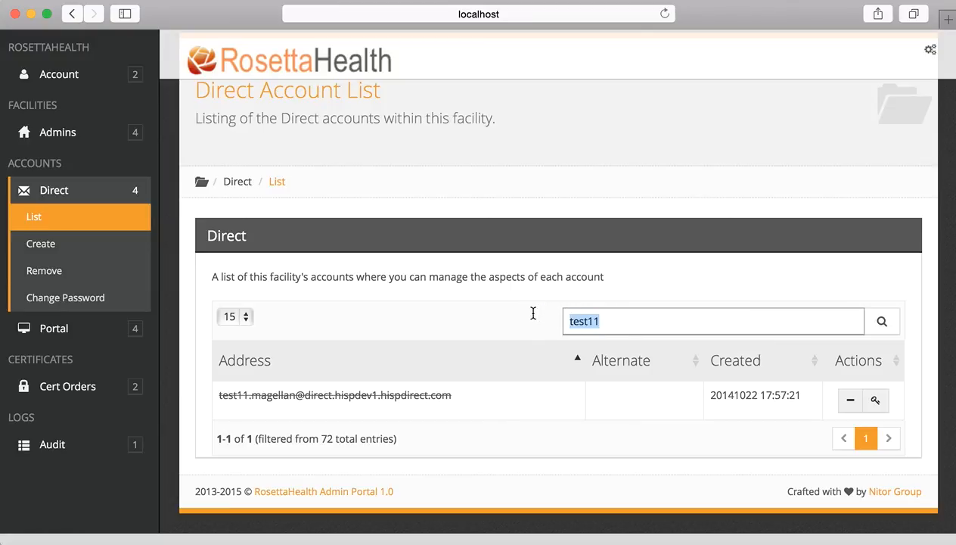
pyautogui.press('BackSpace')
pyautogui.scroll(-3, 458, 310)
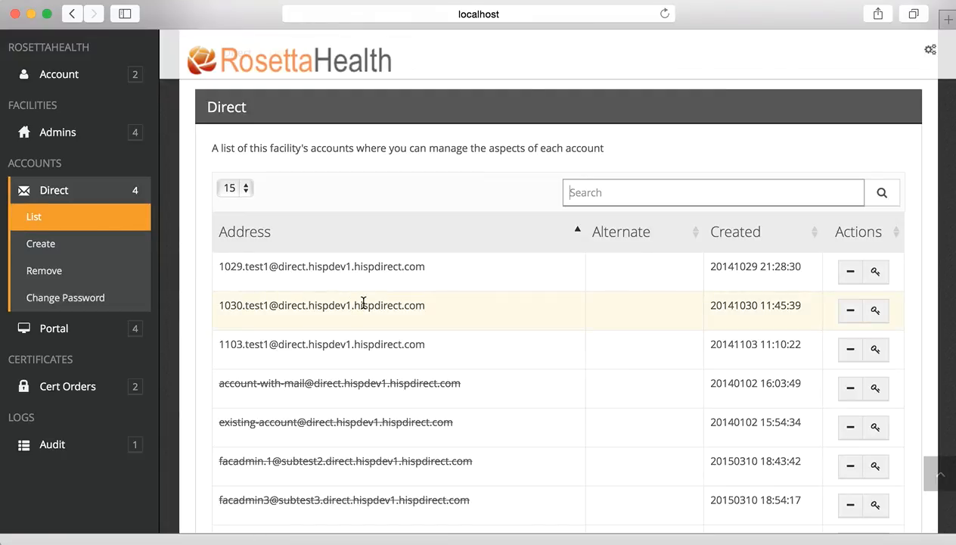
# Open the Create Direct Account form and enter a Direct address on demotestdomain.
pyautogui.click(106, 250)
pyautogui.scroll(-2, 407, 345)
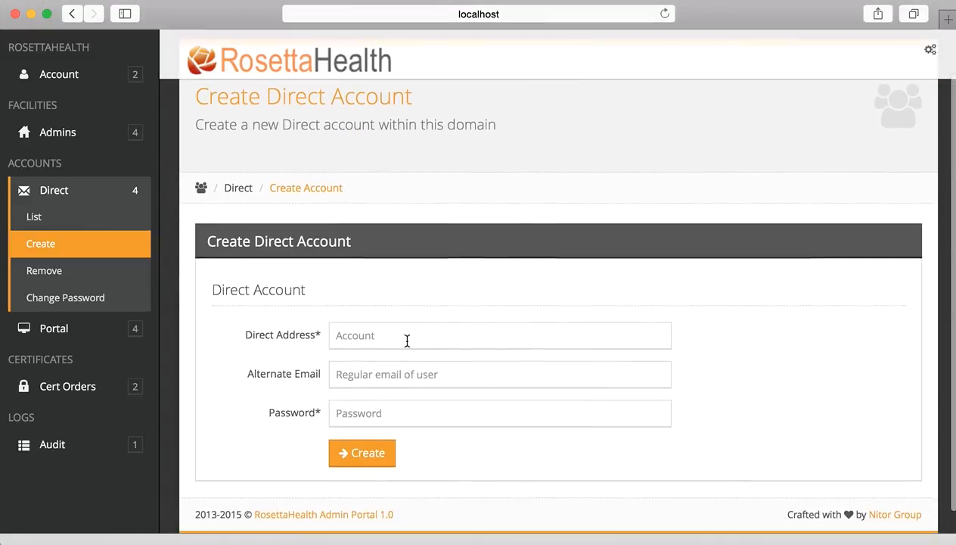
pyautogui.click(391, 336)
pyautogui.write('d')
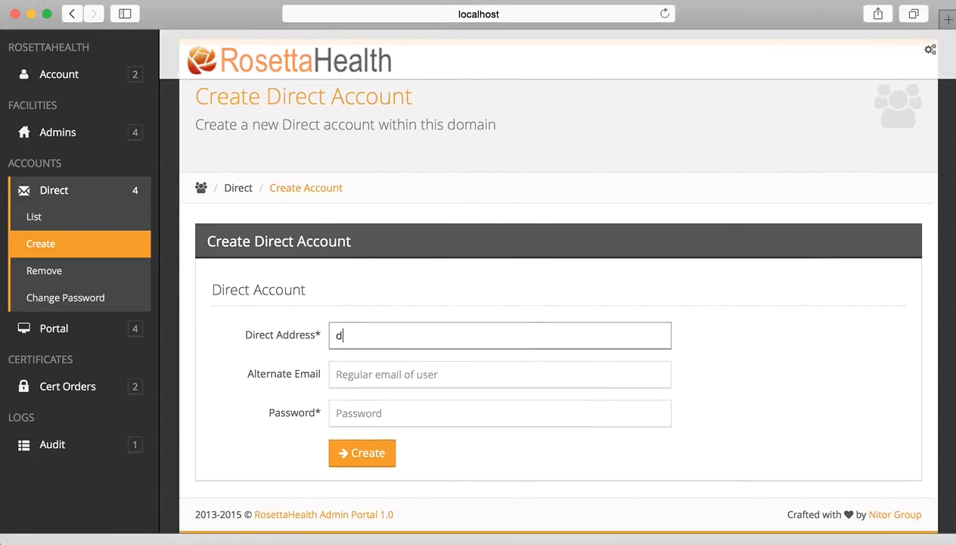
pyautogui.write('emo.testuser1@demot')
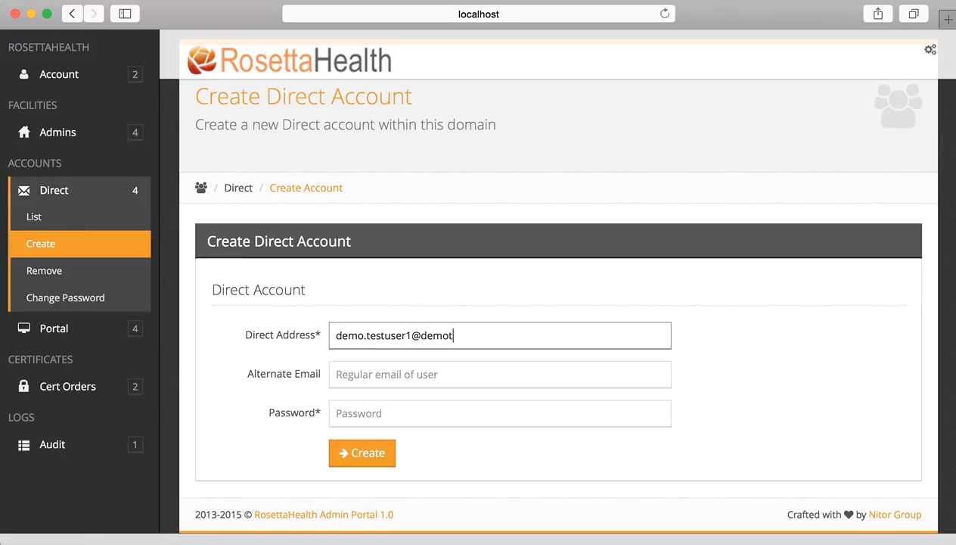
pyautogui.write('estdomain.direc')
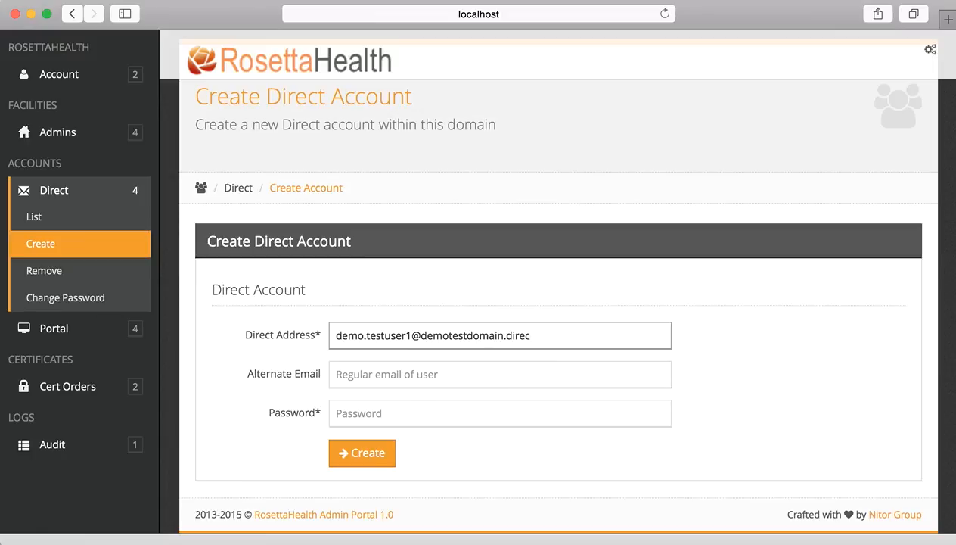
pyautogui.write('t.hispdev1.hispdirect.com')
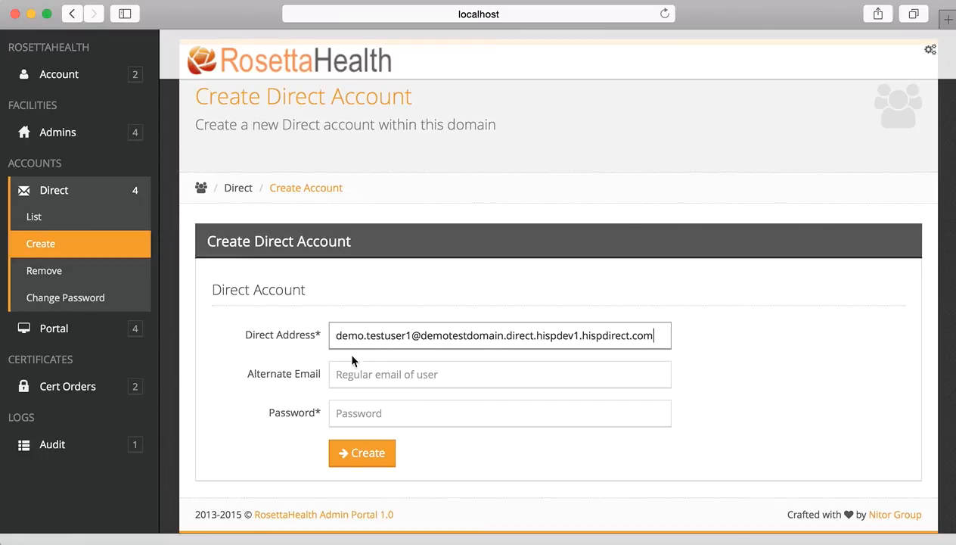
# Enter an alternate e-mail and a password, then check the entered Direct address.
pyautogui.click(374, 379)
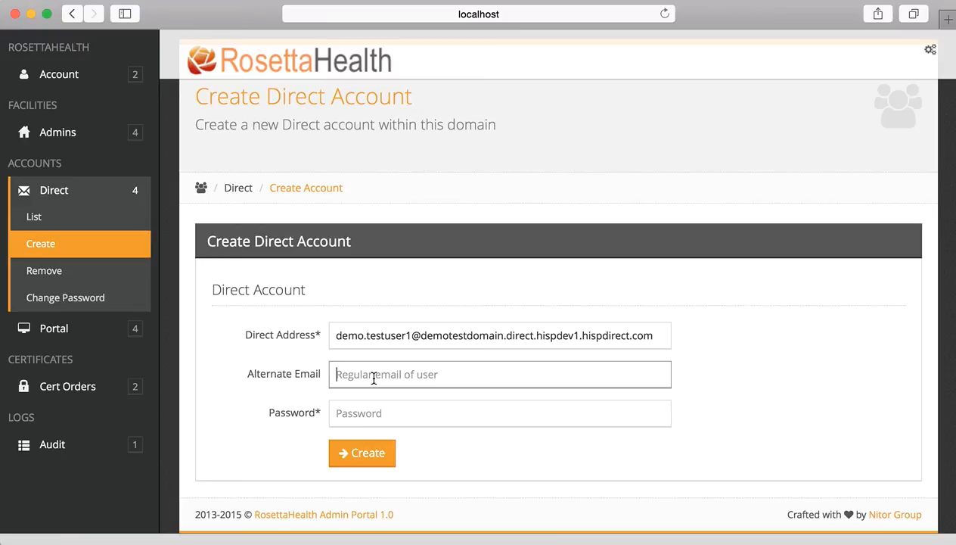
pyautogui.write('e')
pyautogui.press('BackSpace')
pyautogui.write('test@yahoo.com')
pyautogui.press('Tab')
pyautogui.write('test1234')
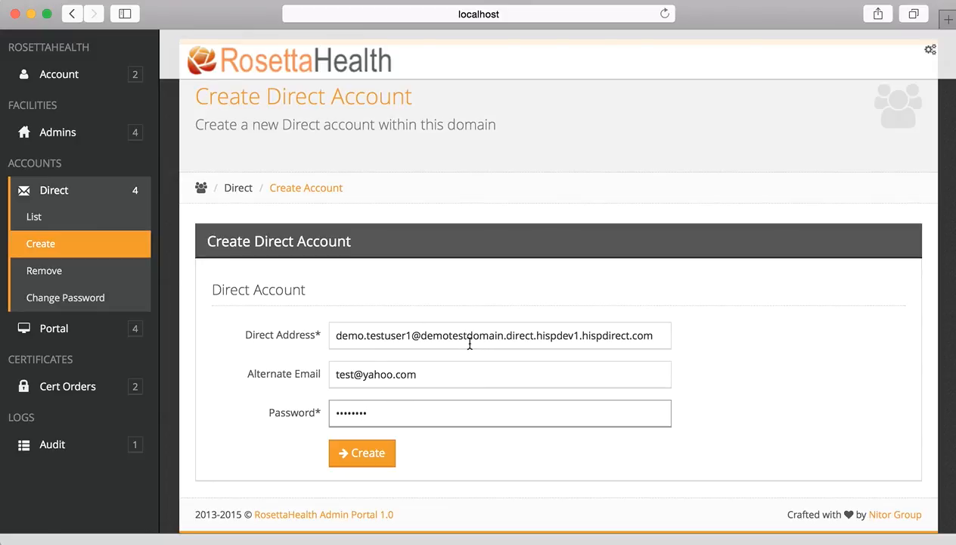
pyautogui.moveTo(504, 338); pyautogui.dragTo(423, 336)
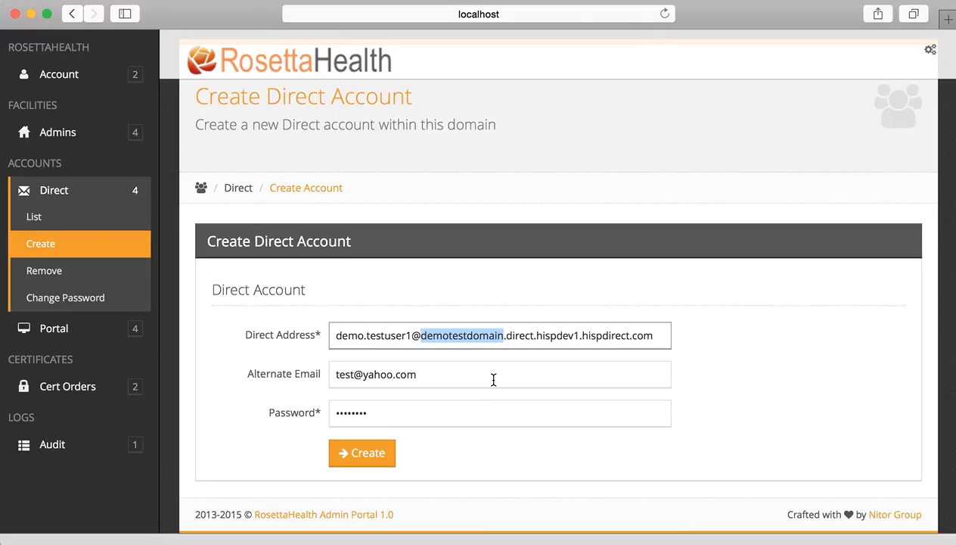
pyautogui.scroll(-1, 480, 397)
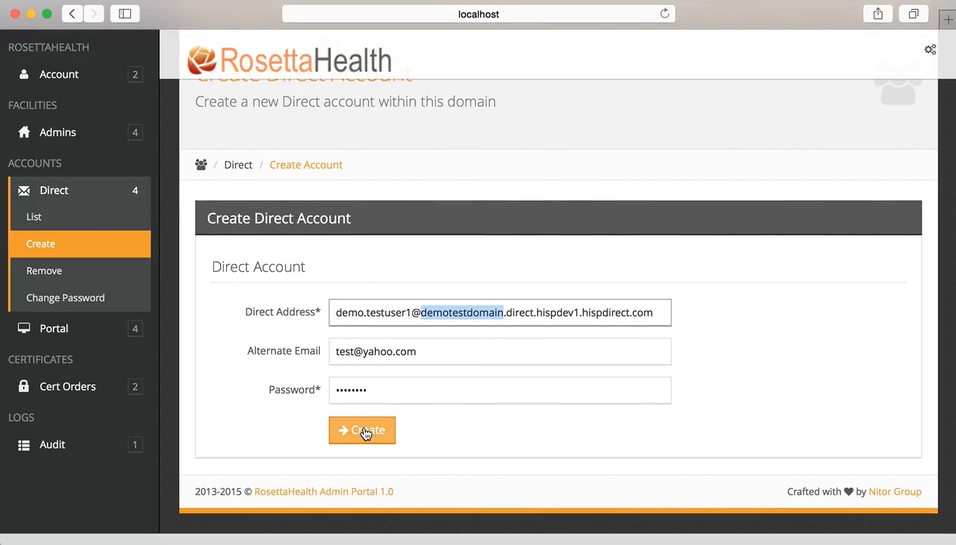
pyautogui.moveTo(657, 313); pyautogui.dragTo(302, 313)
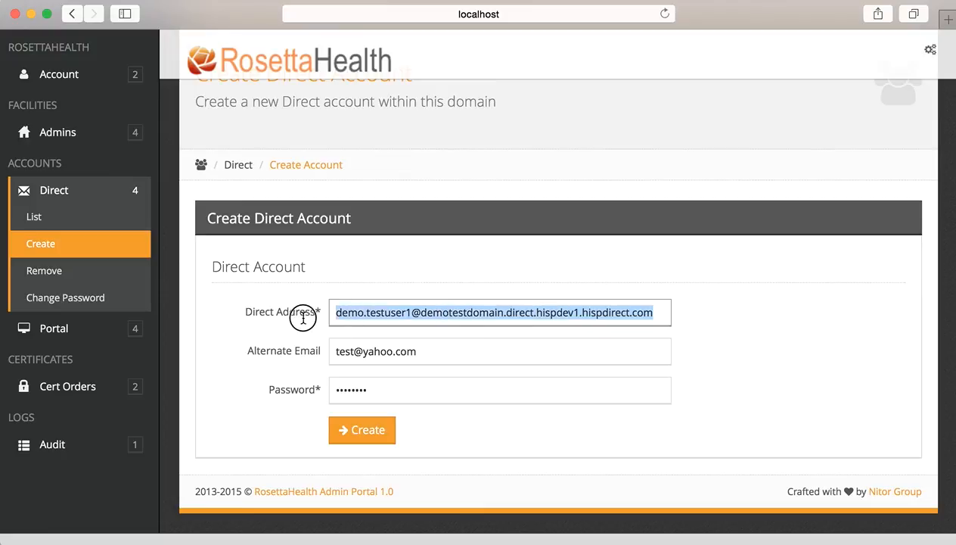
# Submit the new Direct account and review the Success message with its certificate request link.
pyautogui.click(366, 433)
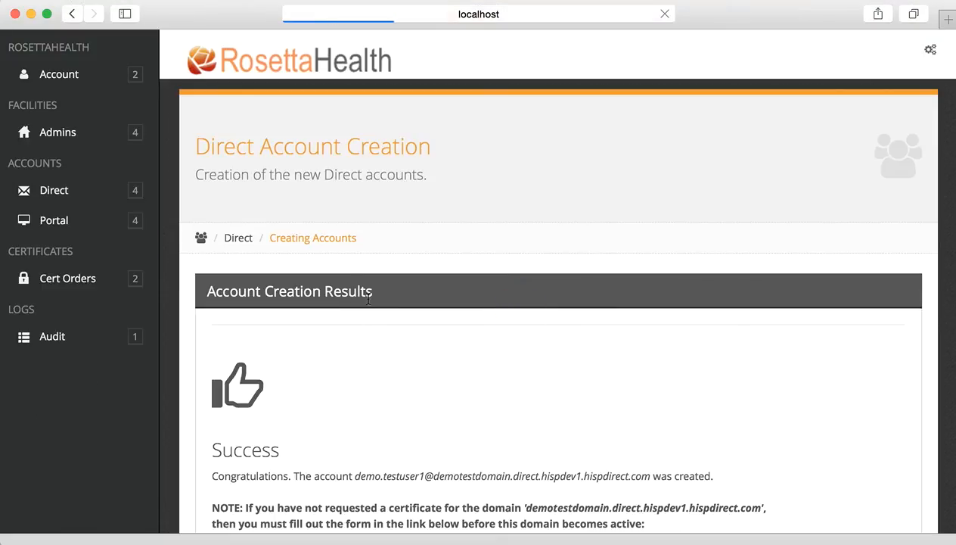
pyautogui.scroll(-3, 409, 379)
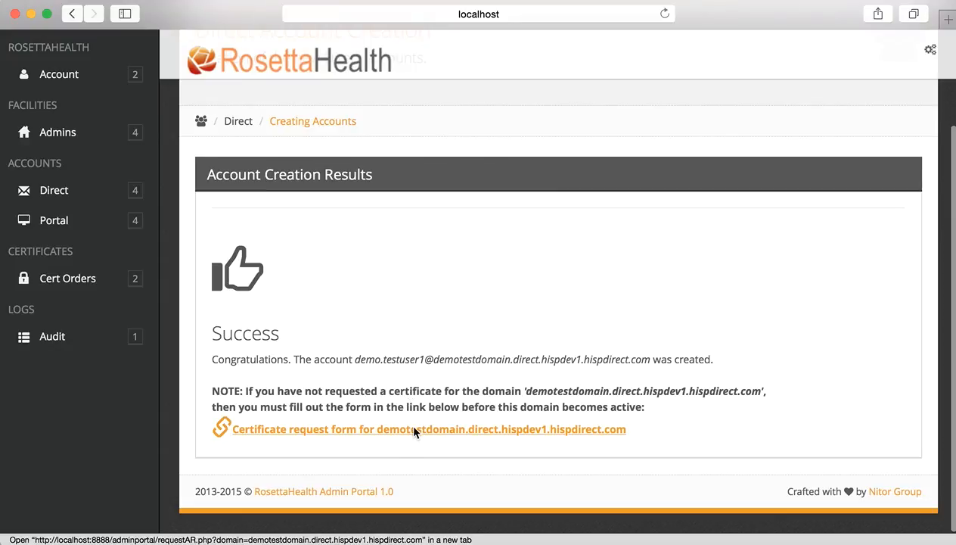
pyautogui.press('super+shift+backslash')
# Open the certificate request form in a new tab and select its Requested Subdomain value.
pyautogui.click(356, 192)
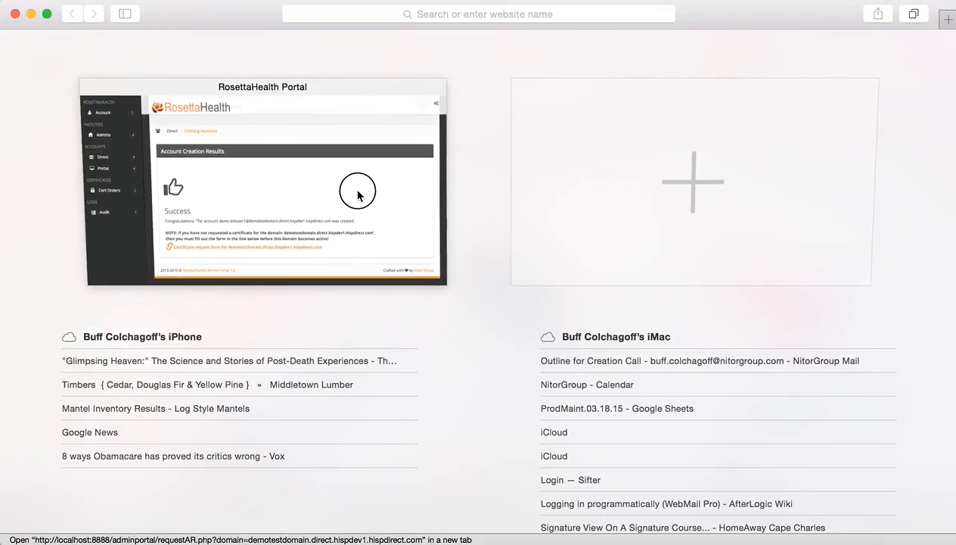
pyautogui.keyDown('super'); pyautogui.click(401, 435); pyautogui.keyUp('super')
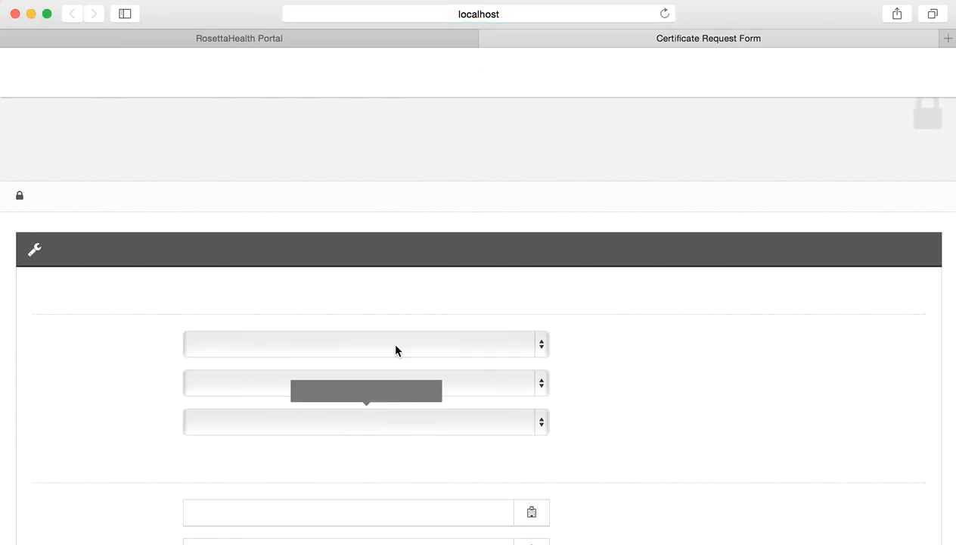
pyautogui.moveTo(396, 346)
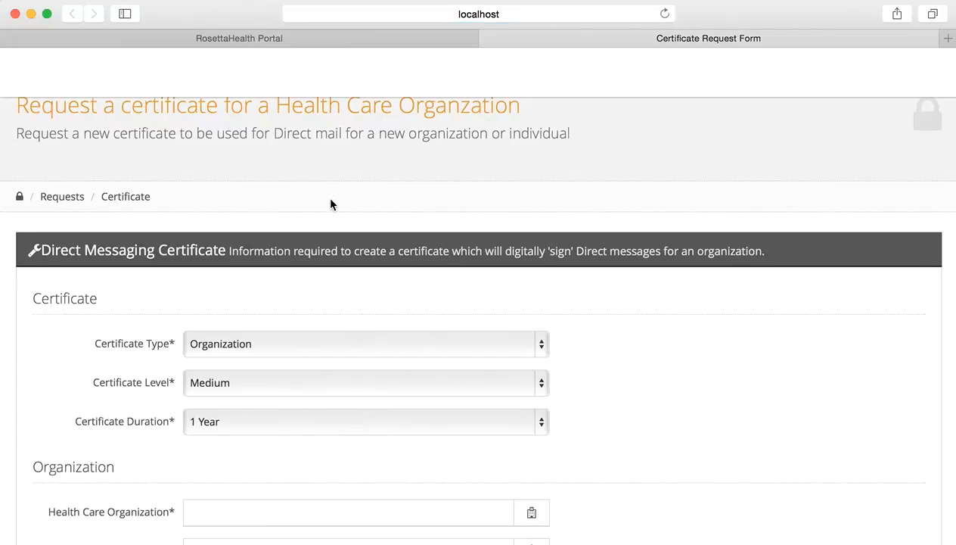
pyautogui.scroll(-5, 340, 231)
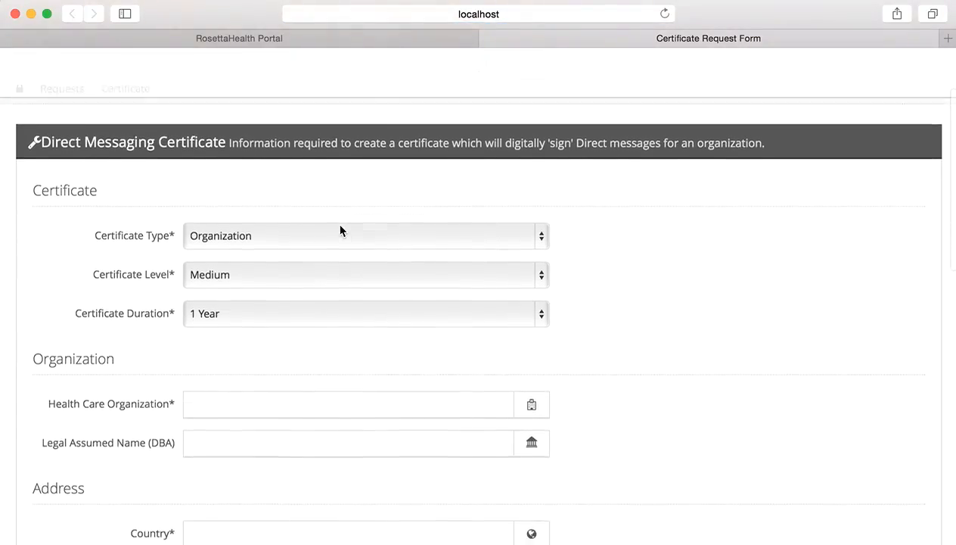
pyautogui.scroll(-1, 341, 230)
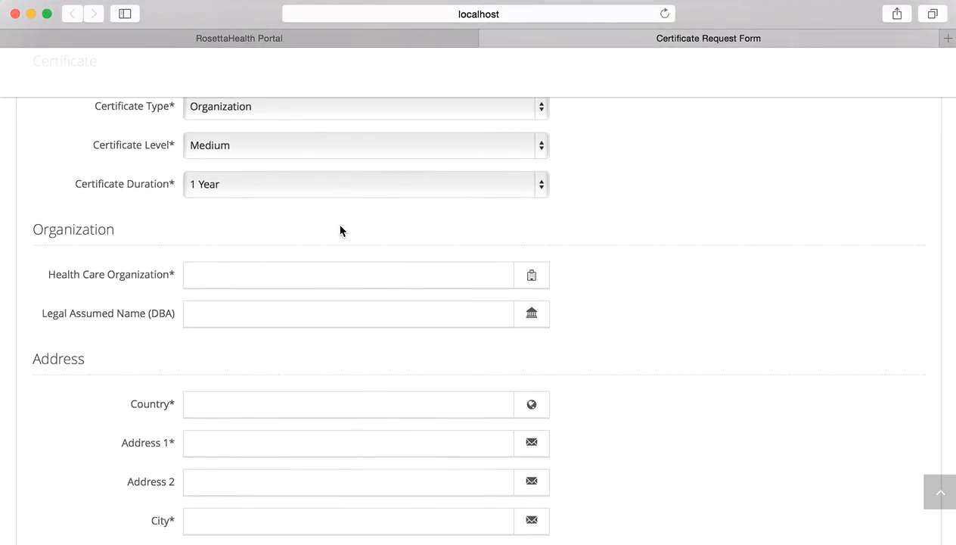
pyautogui.scroll(-2, 341, 230)
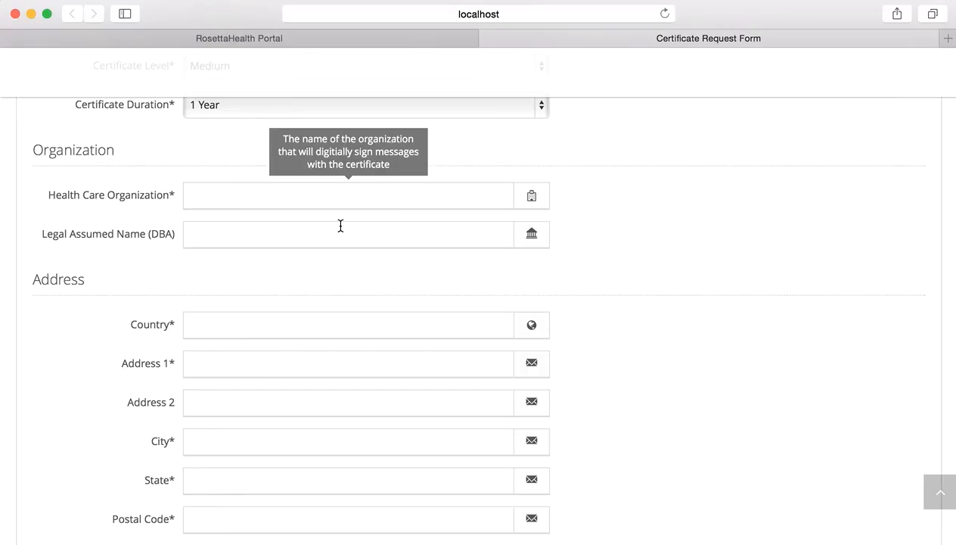
pyautogui.scroll(-2, 340, 226)
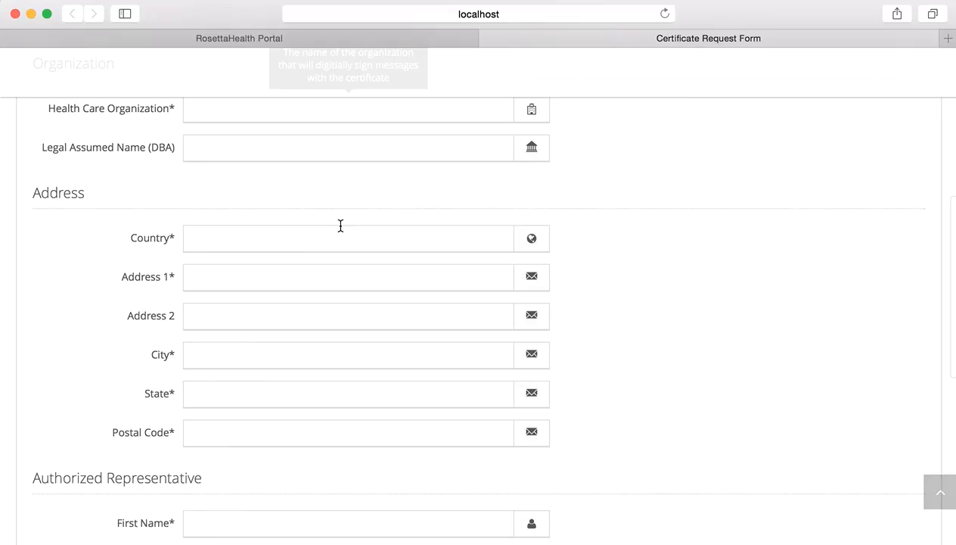
pyautogui.scroll(-5, 340, 226)
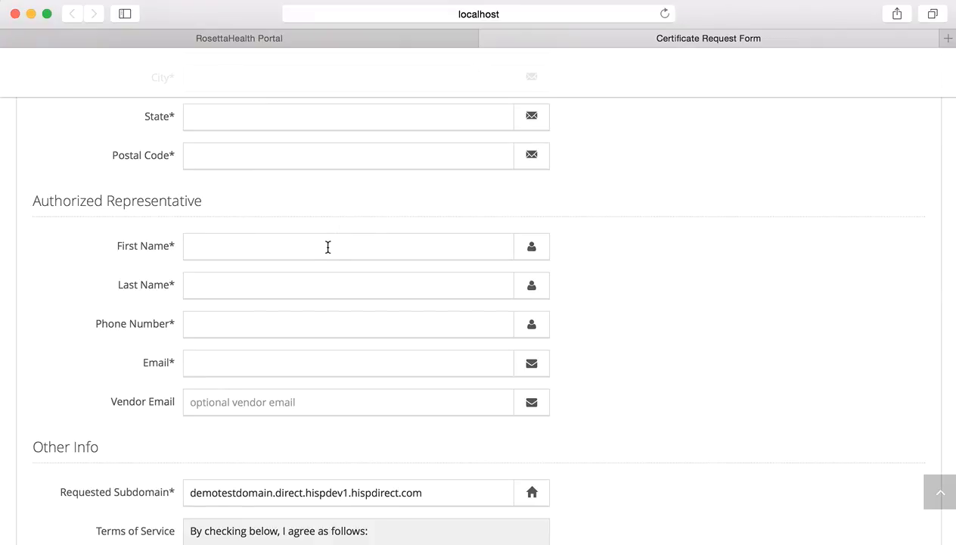
pyautogui.scroll(-3, 337, 275)
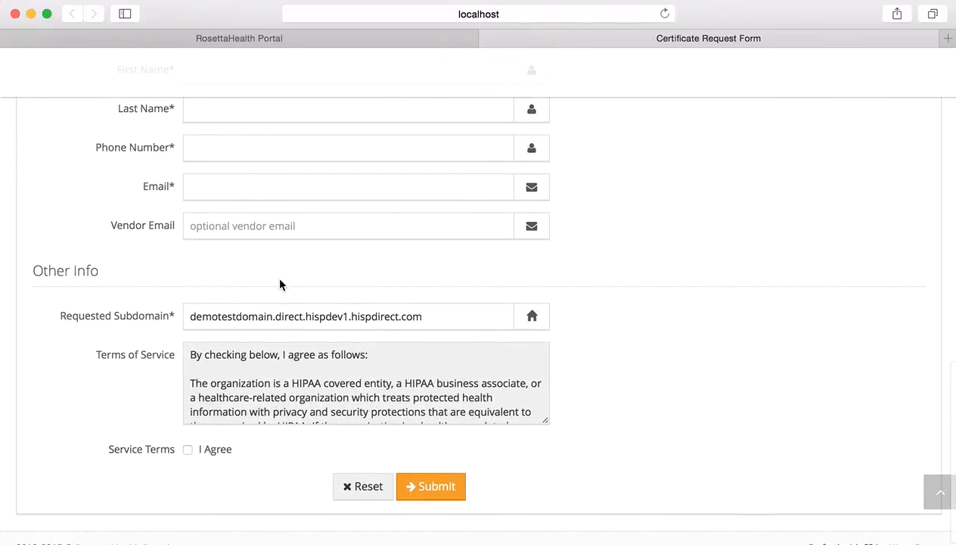
pyautogui.click(439, 318)
pyautogui.moveTo(438, 319); pyautogui.dragTo(173, 309)
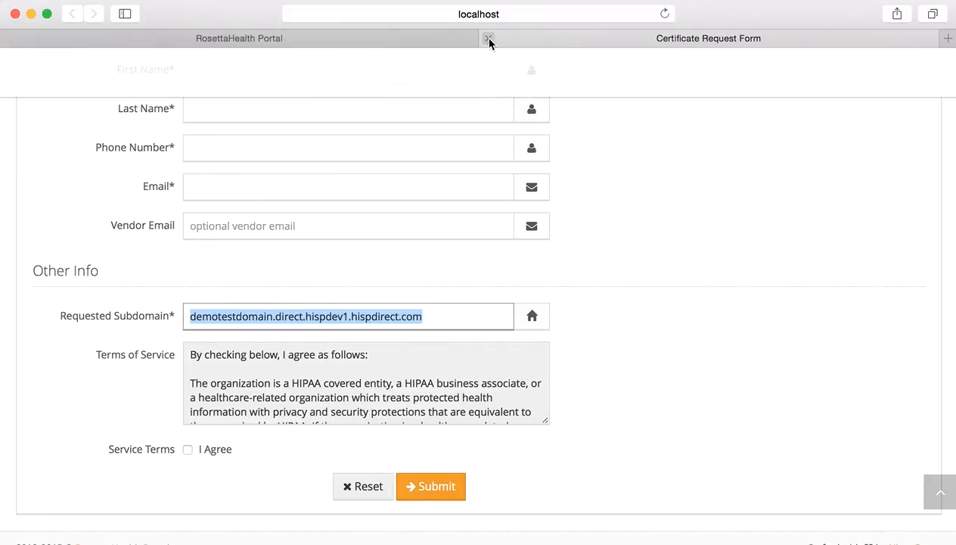
# Return to the portal's account creation results and expand the Direct sidebar section.
pyautogui.click(427, 40)
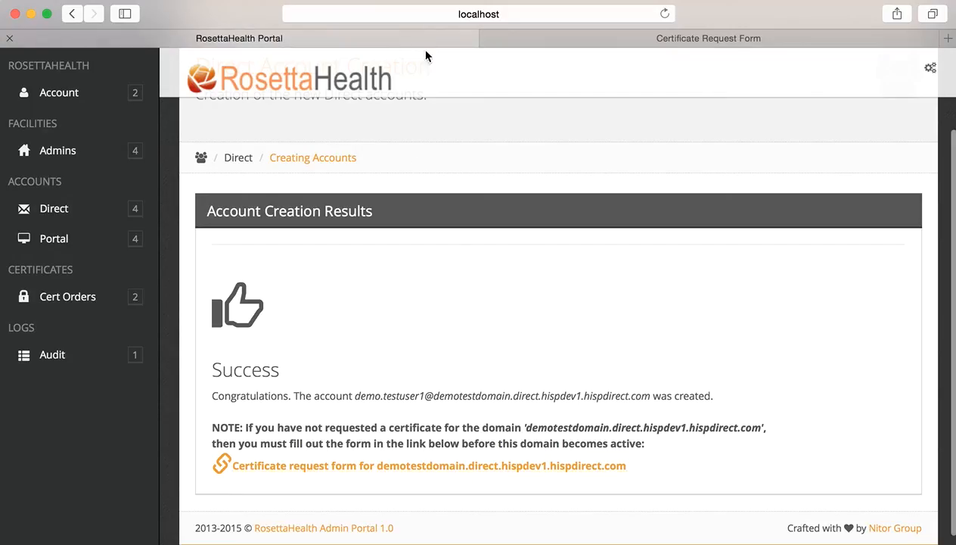
pyautogui.rightClick(357, 467)
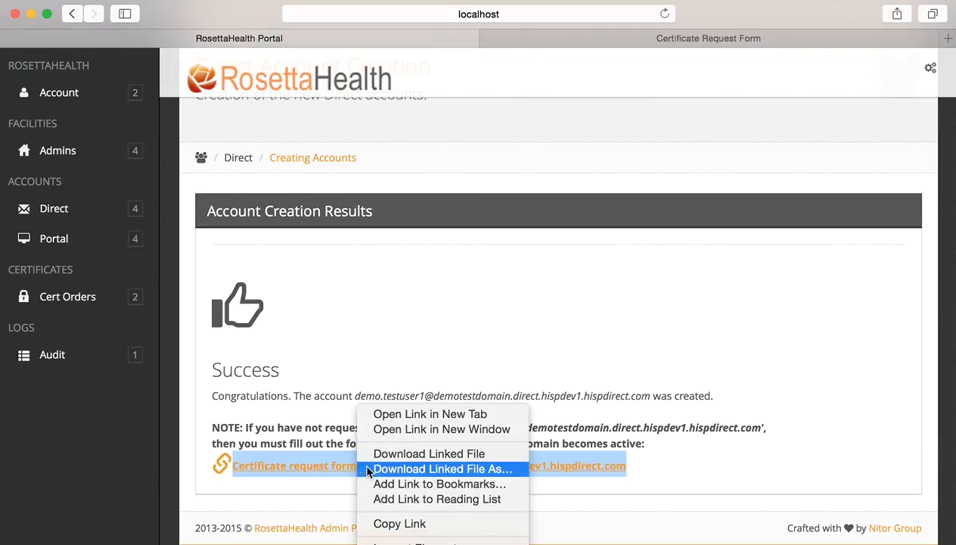
pyautogui.click(746, 344)
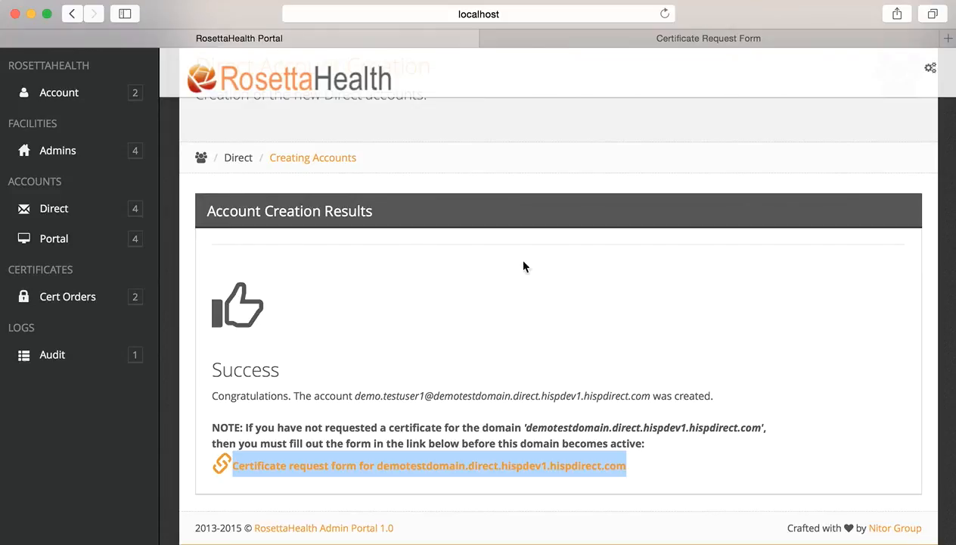
pyautogui.scroll(1, 519, 255)
pyautogui.scroll(2, 519, 256)
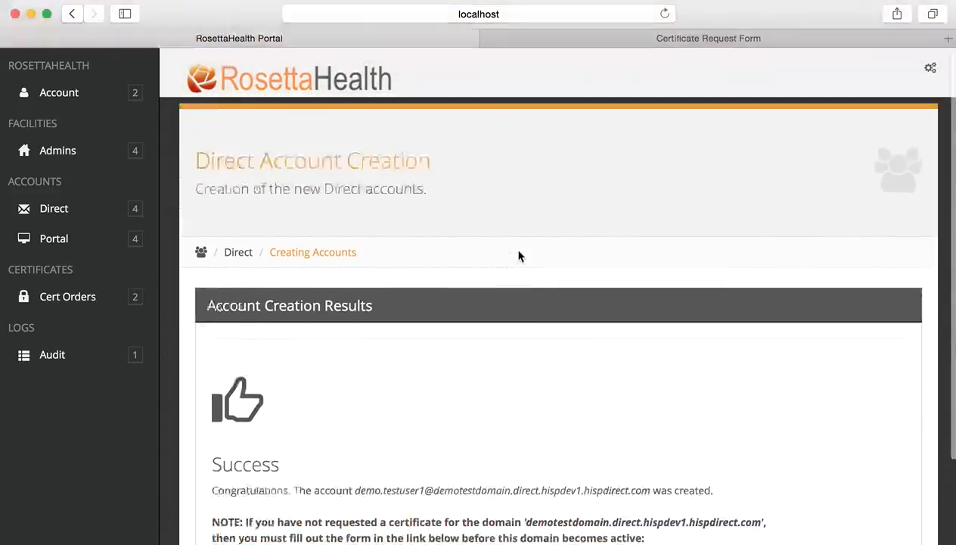
pyautogui.click(86, 214)
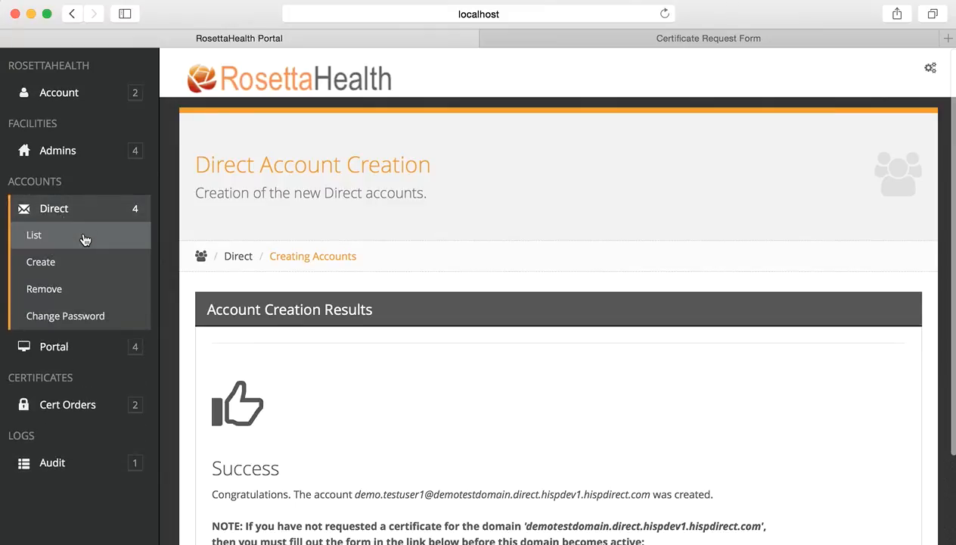
# Sort the Direct account list by Created, newest first, and open the top account's update form.
pyautogui.click(82, 234)
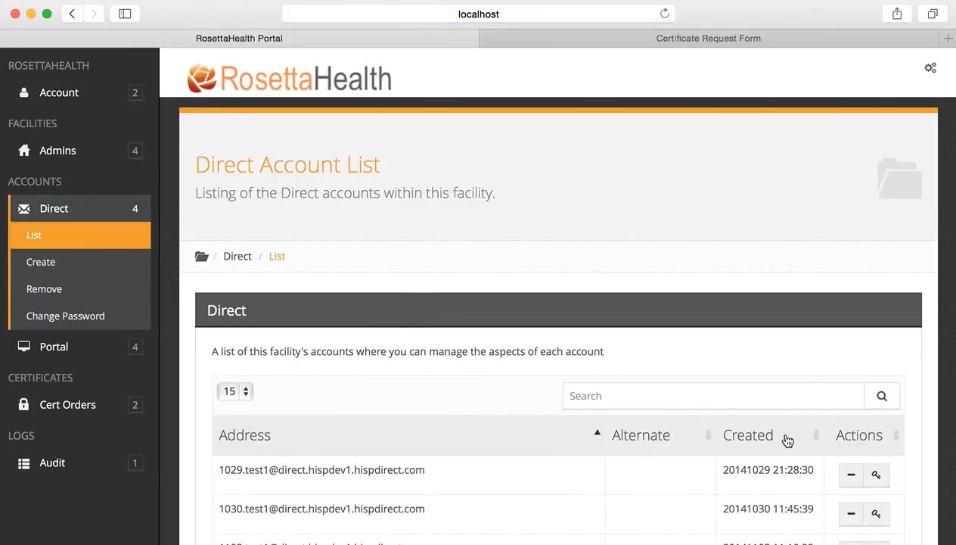
pyautogui.click(812, 438)
pyautogui.click(815, 442)
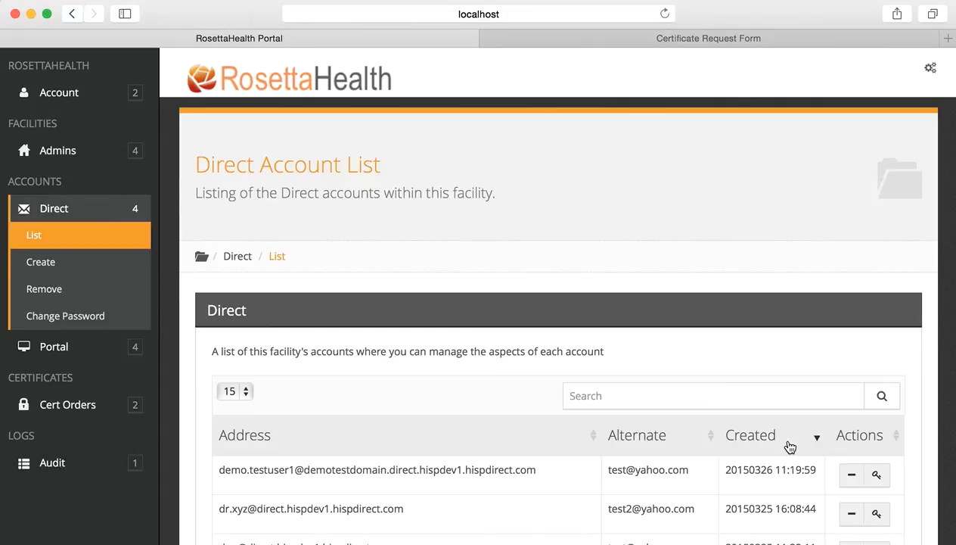
pyautogui.click(812, 441)
pyautogui.click(812, 440)
pyautogui.scroll(-5, 805, 379)
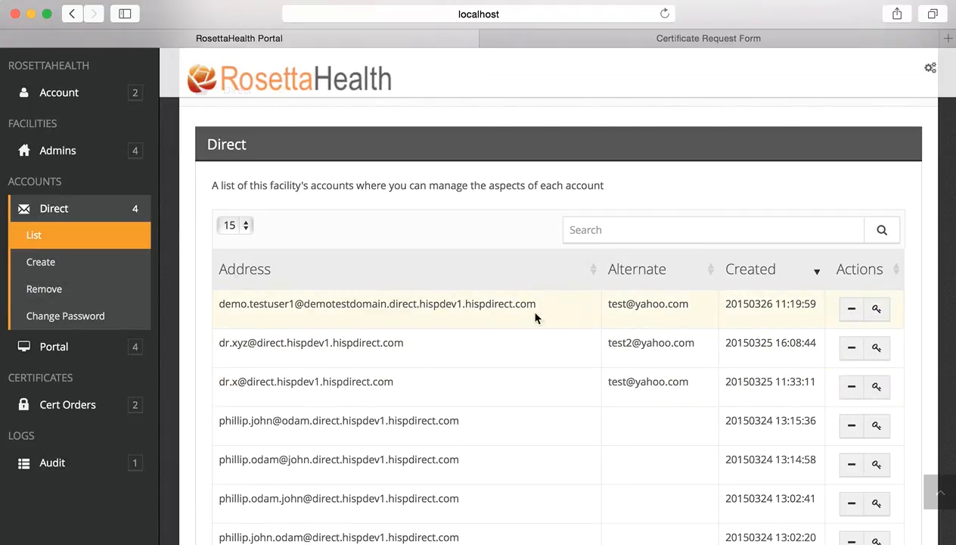
pyautogui.click(879, 308)
pyautogui.scroll(-2, 600, 408)
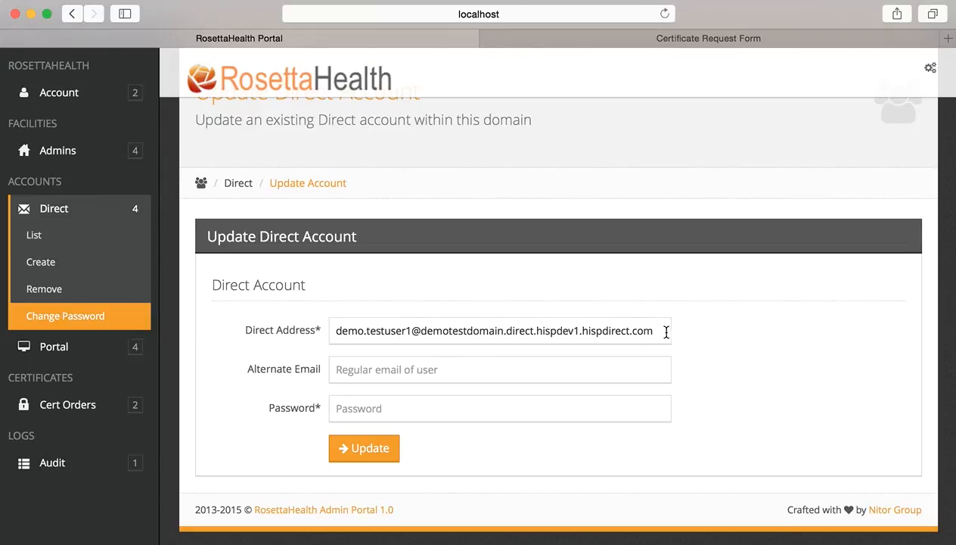
# Give the demotestdomain account an alternate e-mail and a new password, and save the update.
pyautogui.moveTo(663, 331); pyautogui.dragTo(335, 321)
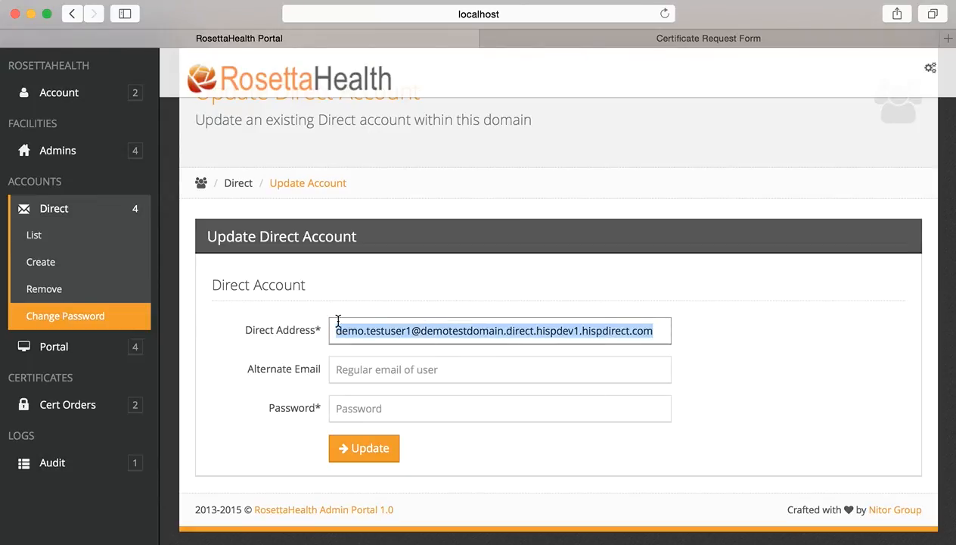
pyautogui.click(359, 371)
pyautogui.write('test2')
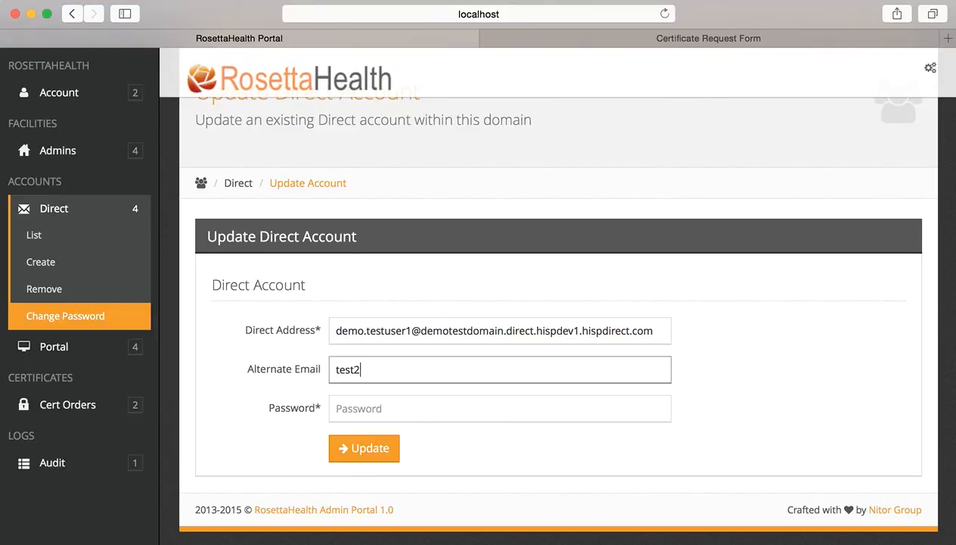
pyautogui.write('@yahoo.com')
pyautogui.press('Tab')
pyautogui.write('••••')
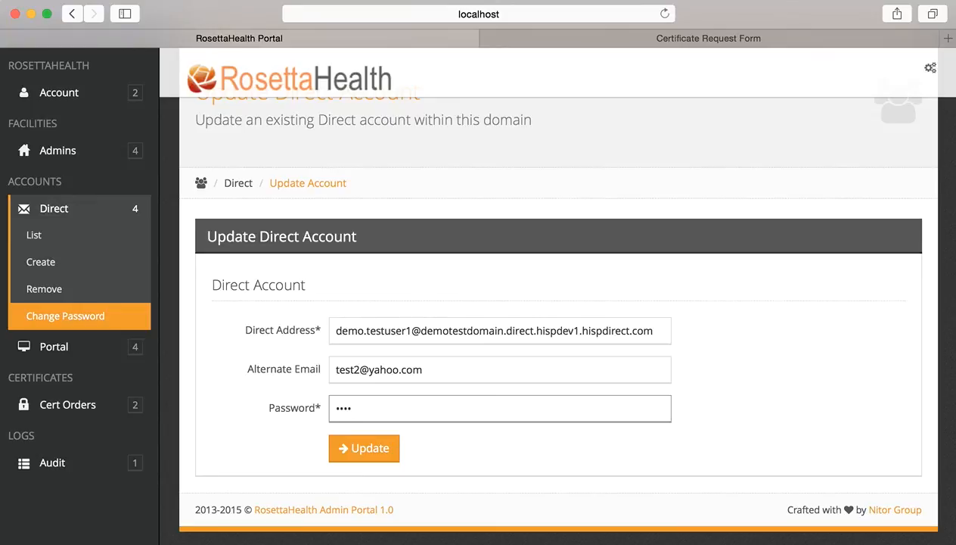
pyautogui.press('BackSpace')
pyautogui.press('BackSpace')
pyautogui.press('BackSpace')
pyautogui.press('BackSpace')
pyautogui.write('••••••')
pyautogui.click(367, 453)
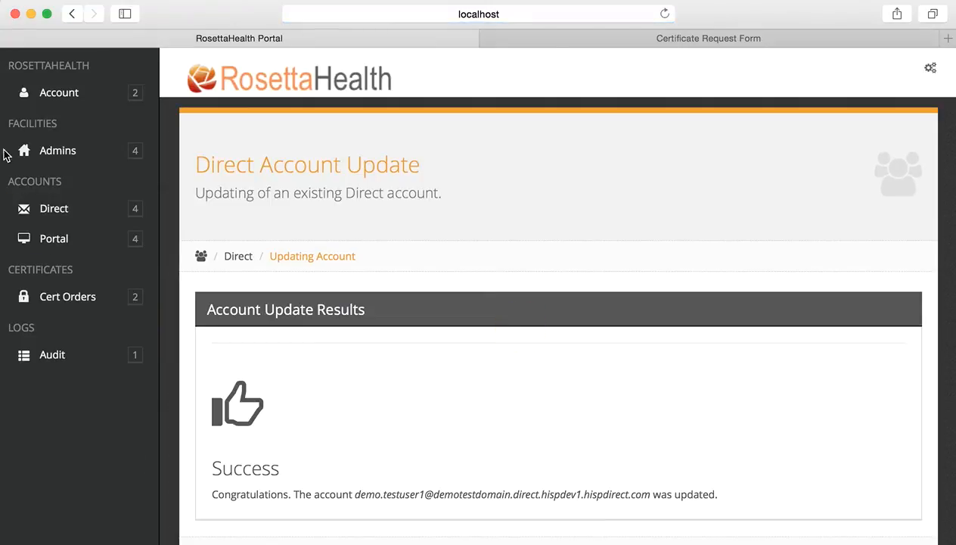
pyautogui.click(49, 201)
# Sort the Direct account list newest first and check the new account's alternate e-mail.
pyautogui.click(67, 238)
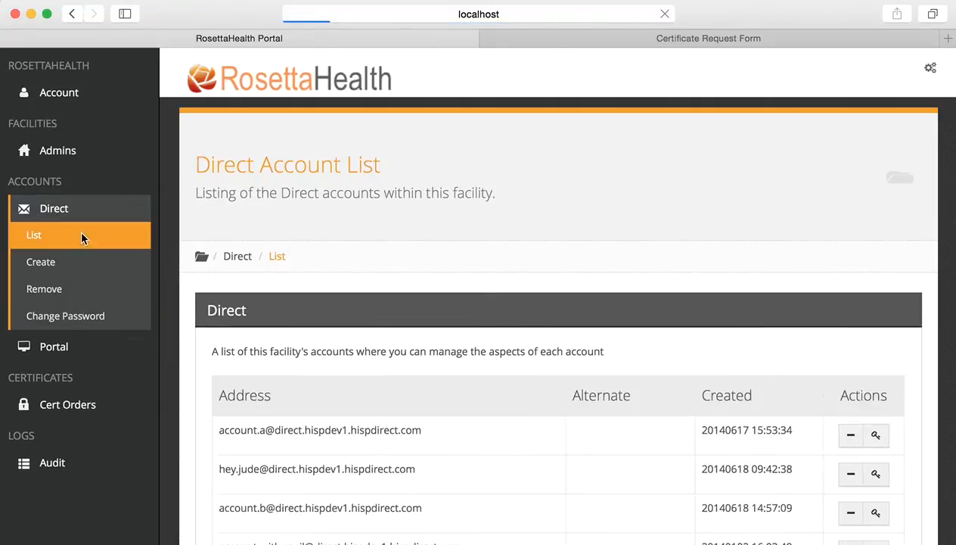
pyautogui.click(814, 442)
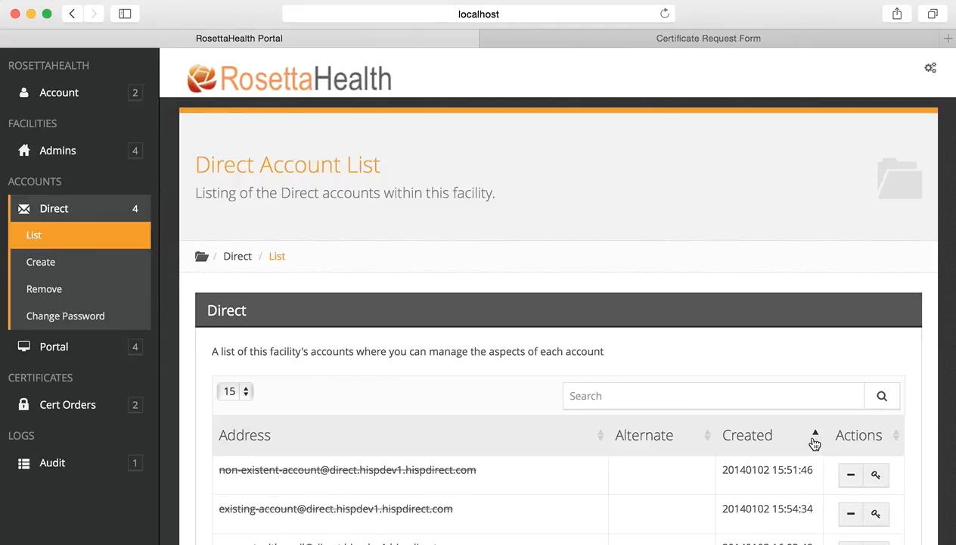
pyautogui.click(815, 443)
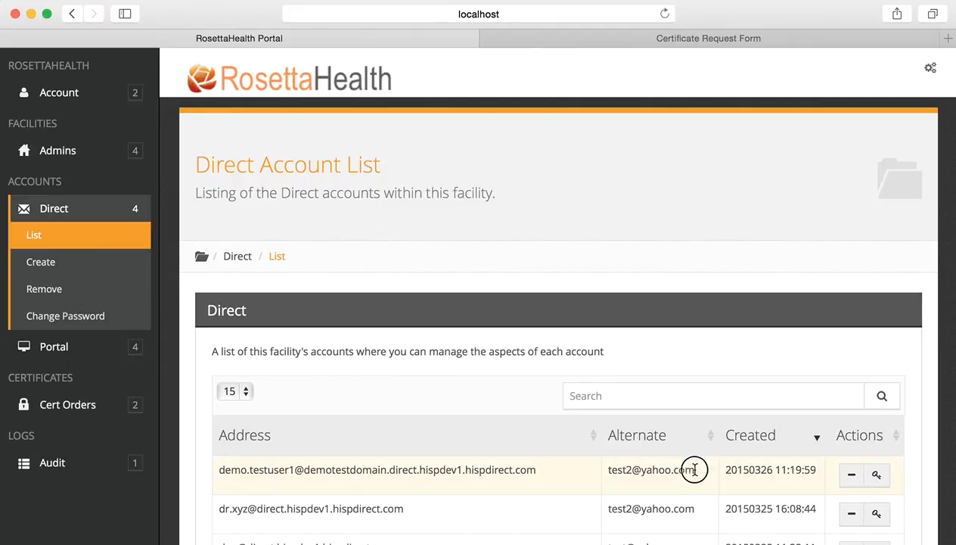
pyautogui.moveTo(689, 468); pyautogui.dragTo(607, 468)
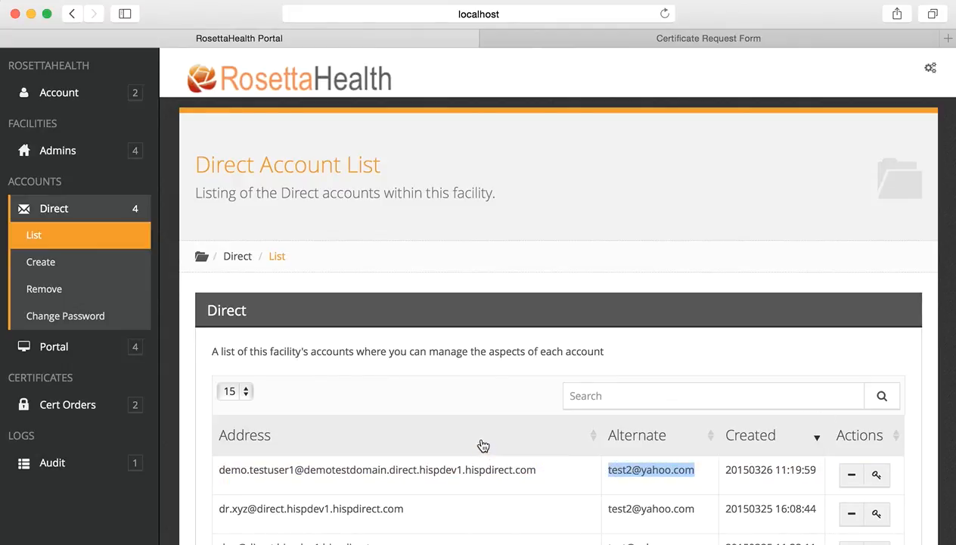
pyautogui.scroll(-1, 482, 444)
pyautogui.scroll(-2, 478, 444)
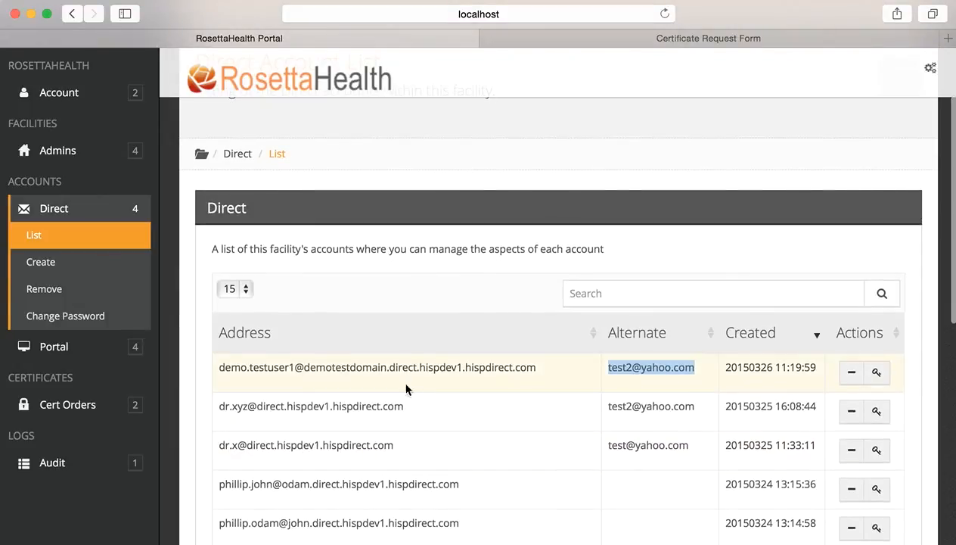
# Visit the change-password form, then return to the Direct list re-sorted newest first.
pyautogui.click(66, 314)
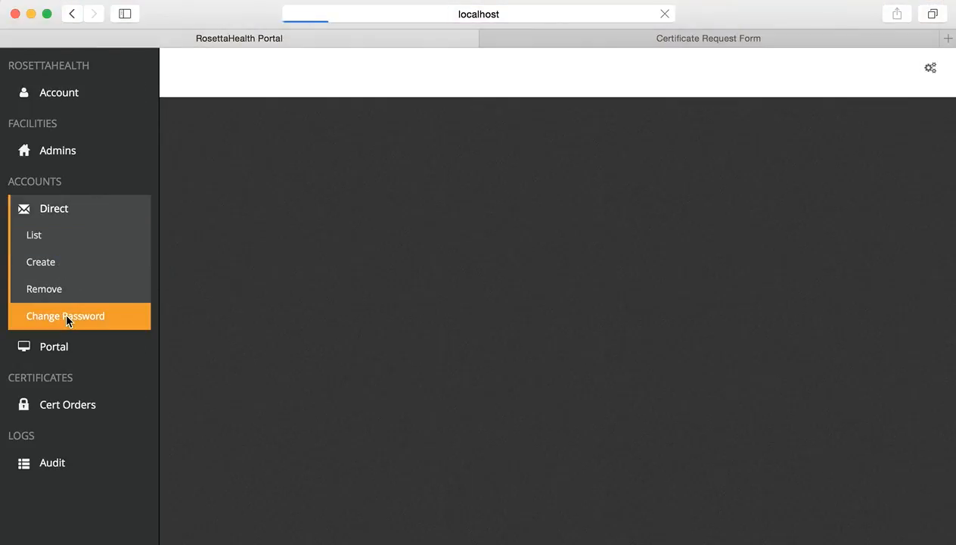
pyautogui.click(372, 405)
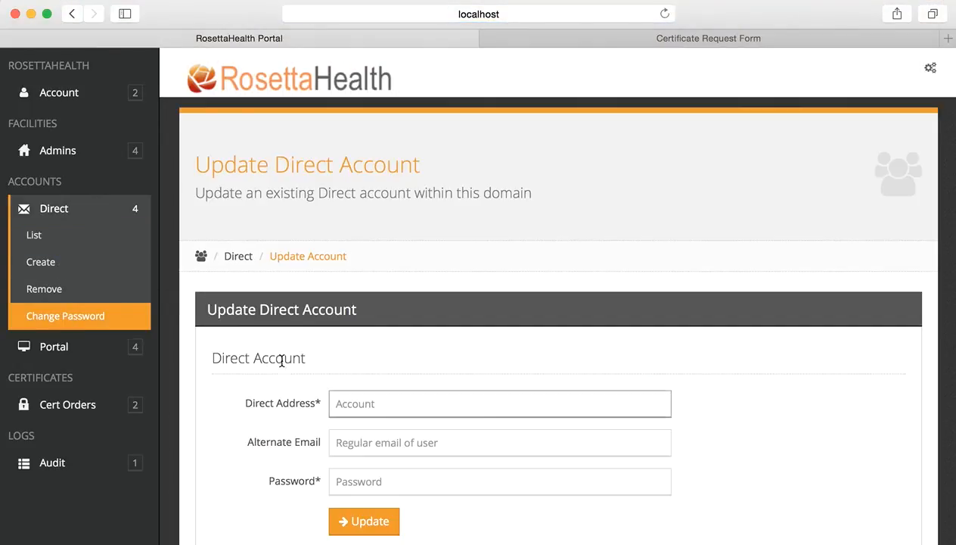
pyautogui.click(84, 244)
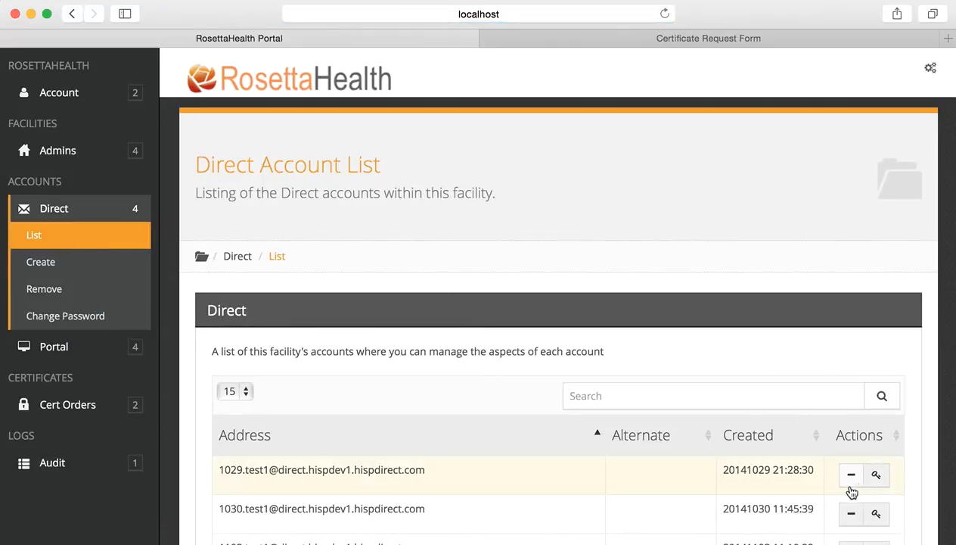
pyautogui.scroll(-4, 601, 380)
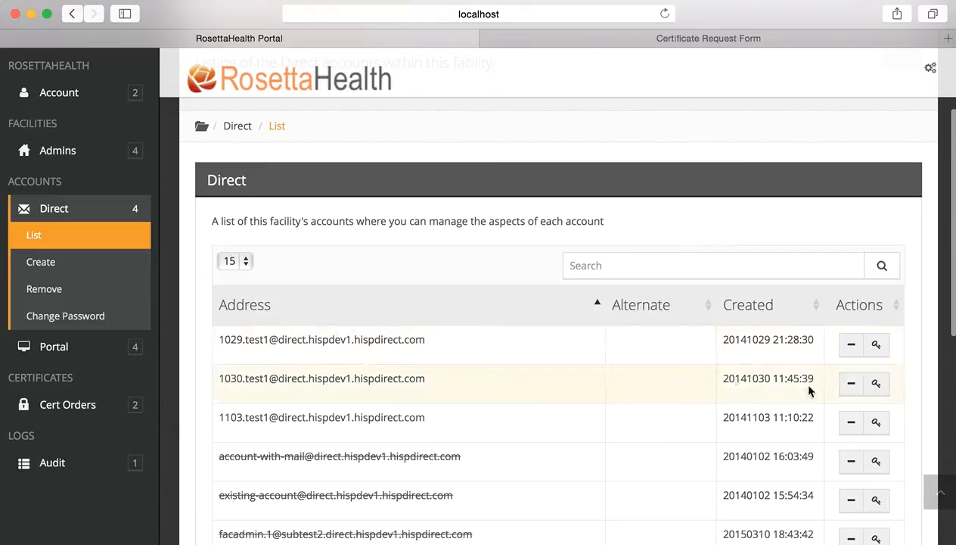
pyautogui.click(812, 307)
pyautogui.click(813, 306)
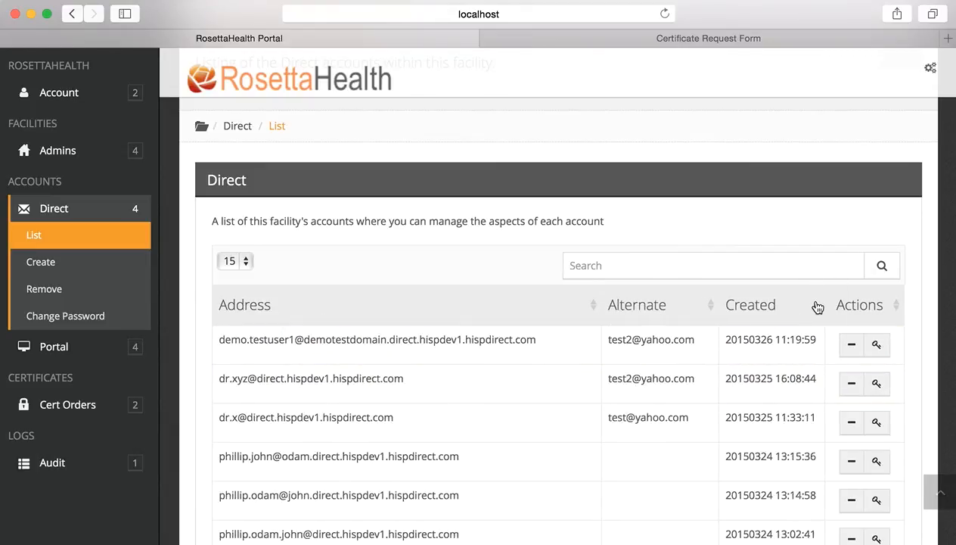
# Delete the newest demotestdomain Direct account after checking its address.
pyautogui.click(852, 346)
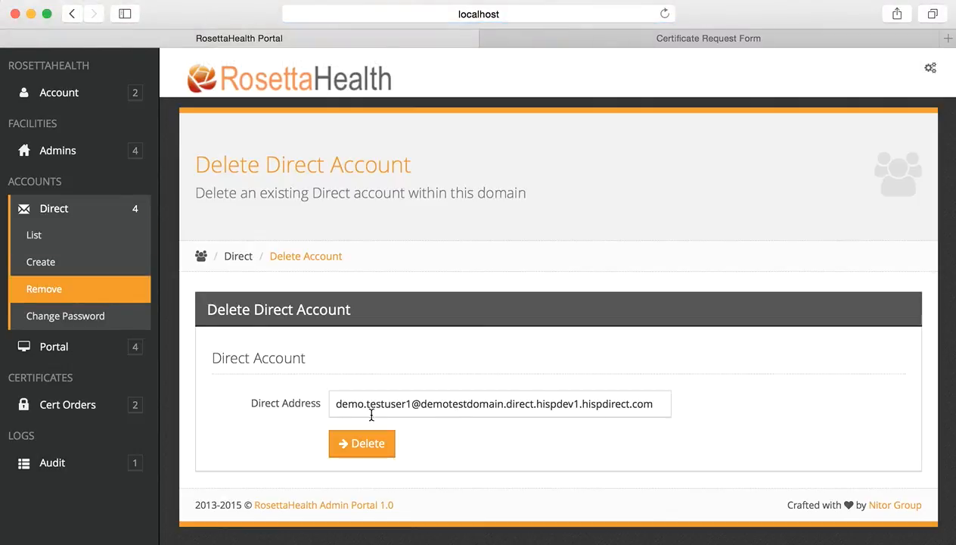
pyautogui.moveTo(655, 403); pyautogui.dragTo(318, 397)
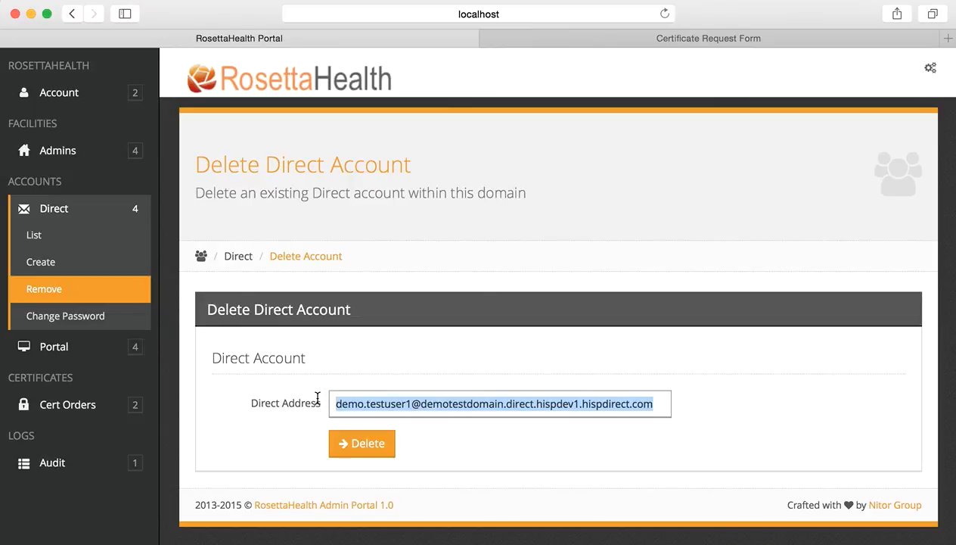
pyautogui.click(367, 449)
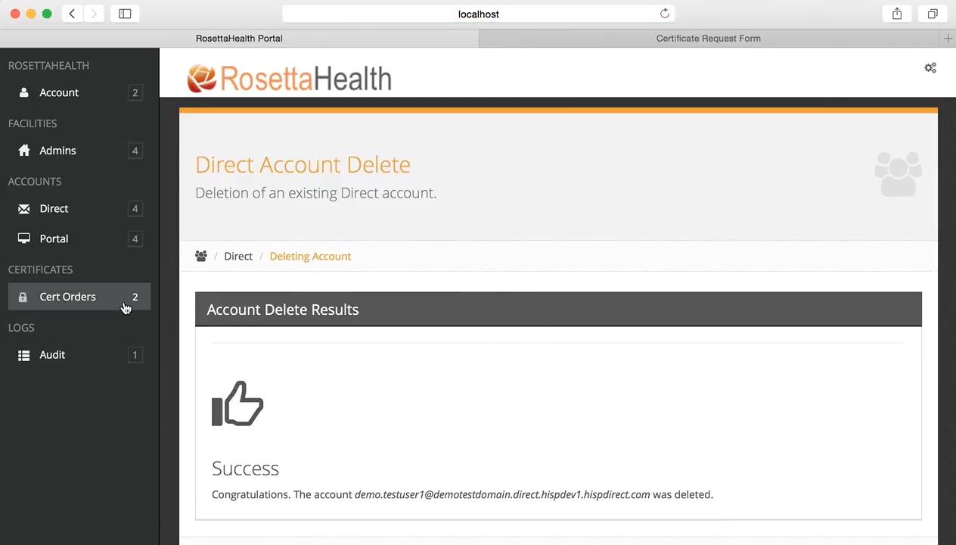
# Reopen the Direct account list sorted by Created, newest first.
pyautogui.click(60, 209)
pyautogui.click(67, 234)
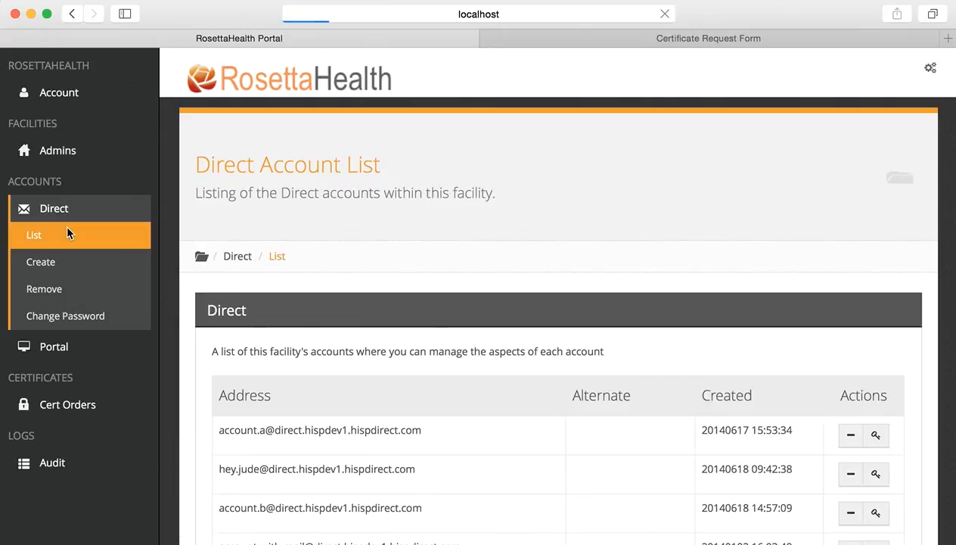
pyautogui.click(814, 441)
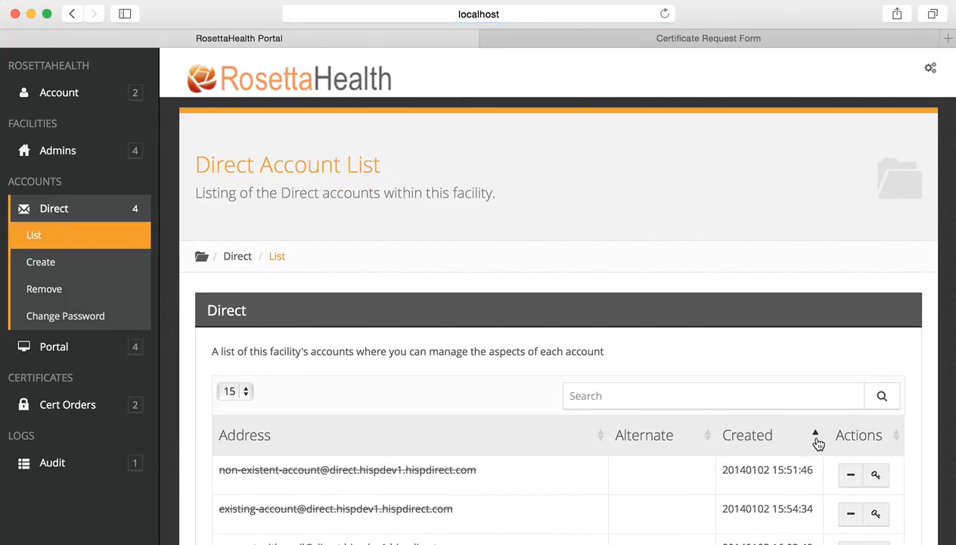
pyautogui.click(817, 440)
pyautogui.scroll(-3, 495, 435)
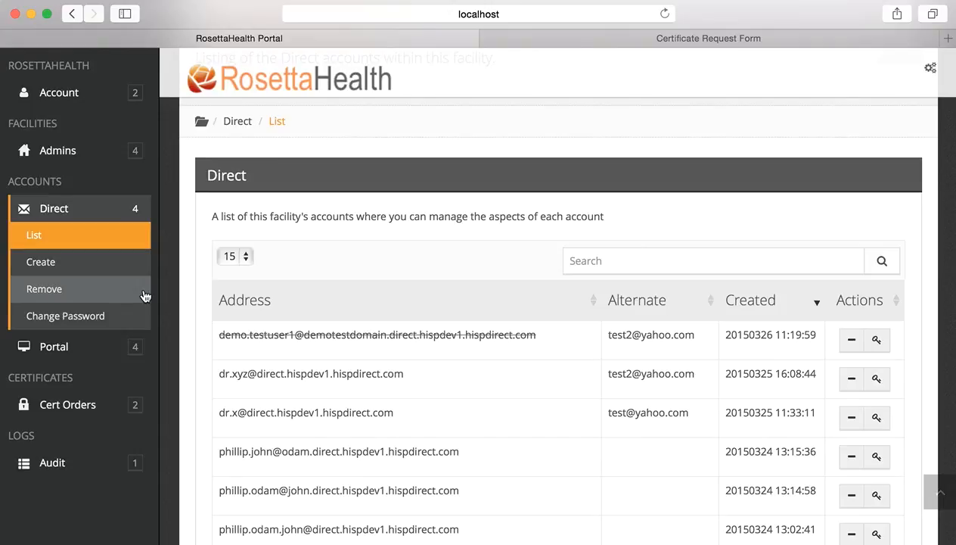
pyautogui.click(77, 349)
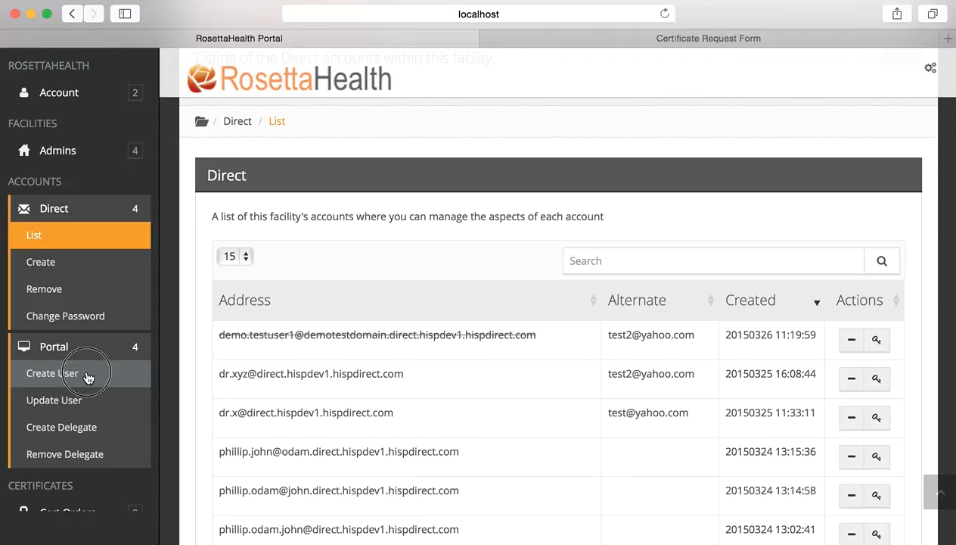
# Open the Create Portal User form and expand the Admins section in the sidebar.
pyautogui.click(88, 376)
pyautogui.scroll(-1, 384, 386)
pyautogui.scroll(-3, 385, 386)
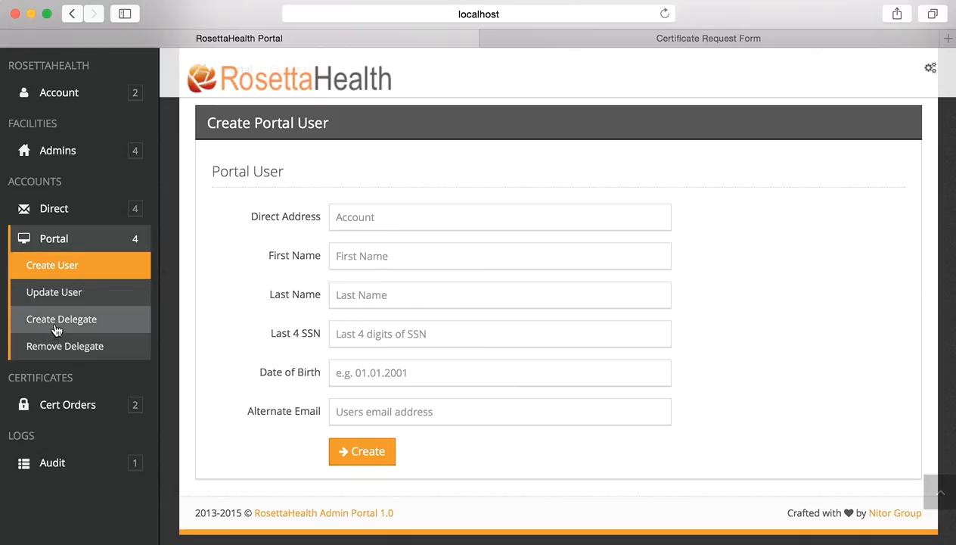
pyautogui.scroll(5, 339, 324)
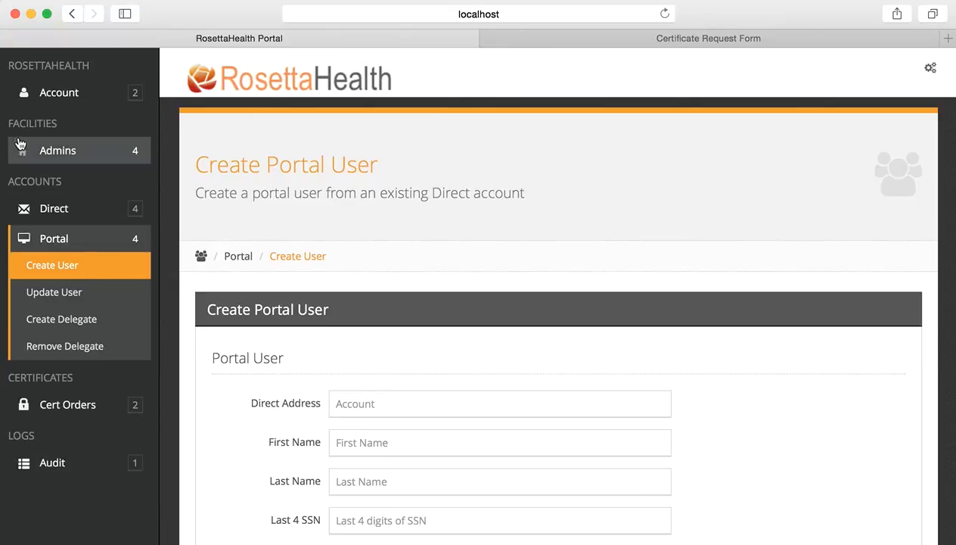
pyautogui.click(64, 152)
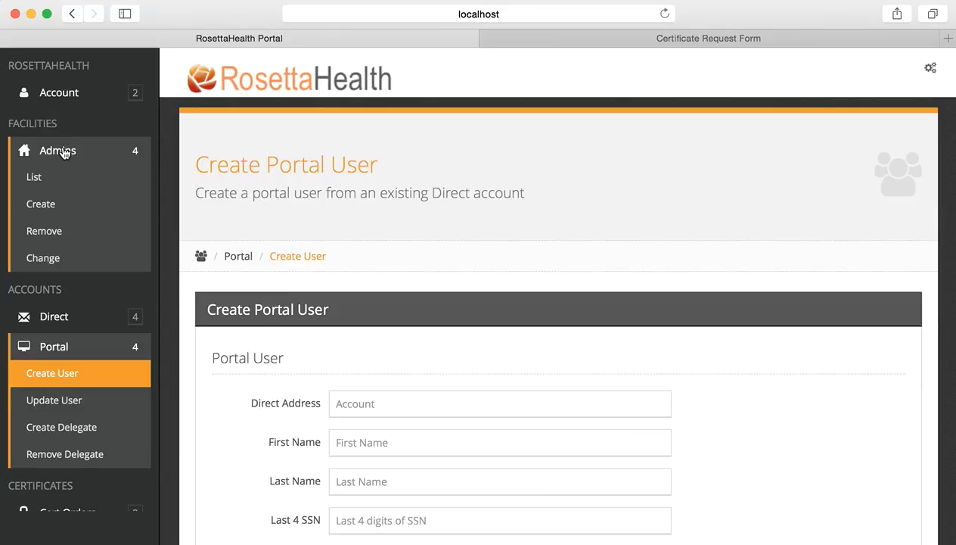
# Open Admins > List and browse the facility admins' e-mails, creation dates and active status.
pyautogui.click(66, 175)
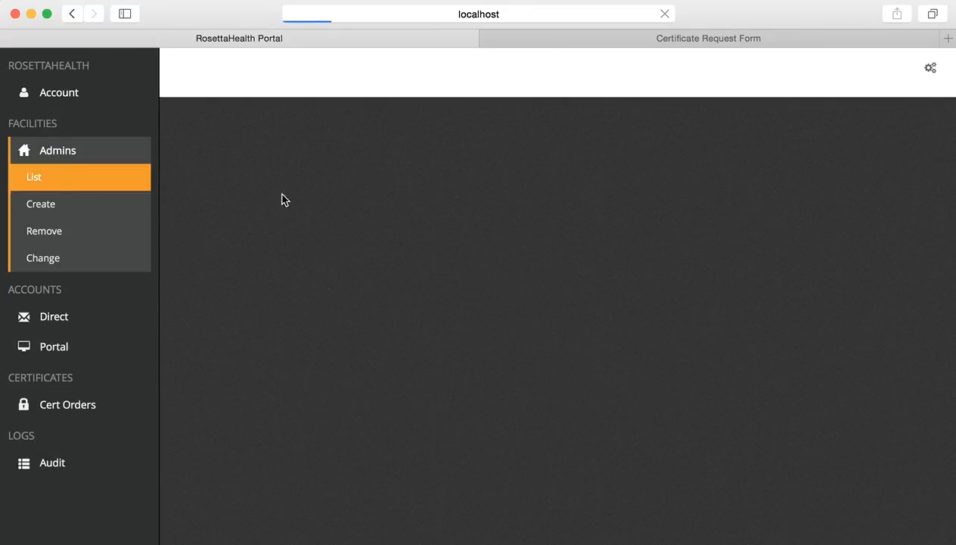
pyautogui.scroll(-3, 427, 336)
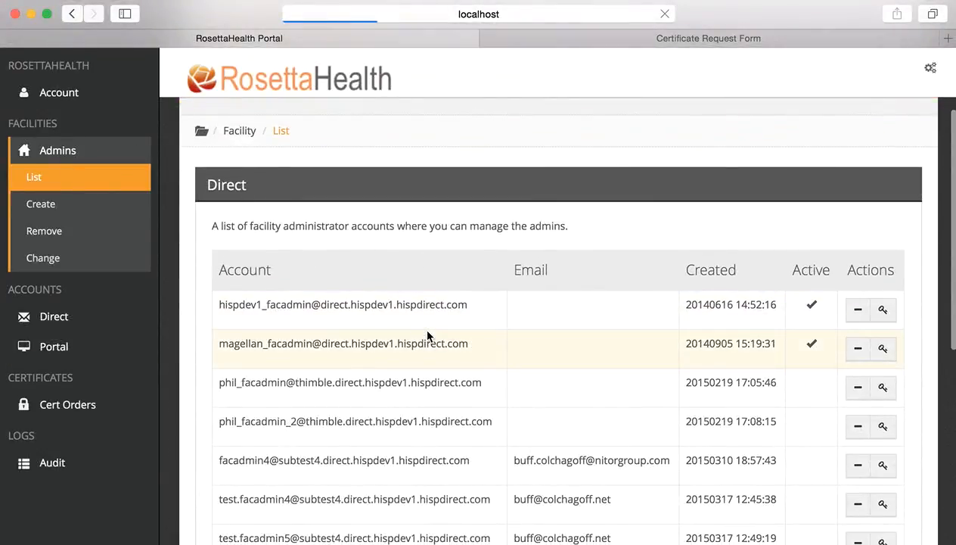
pyautogui.scroll(2, 428, 332)
pyautogui.scroll(-2, 429, 333)
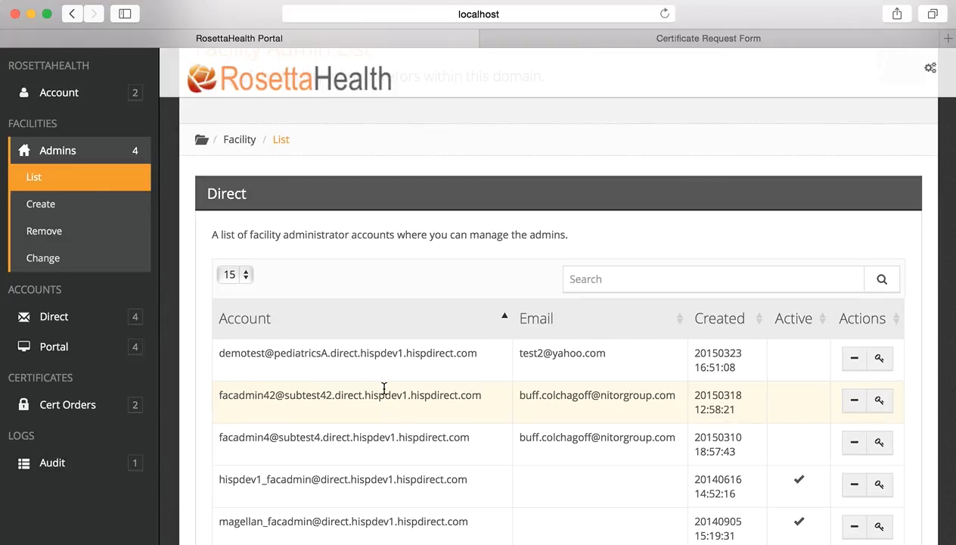
pyautogui.scroll(-1, 385, 391)
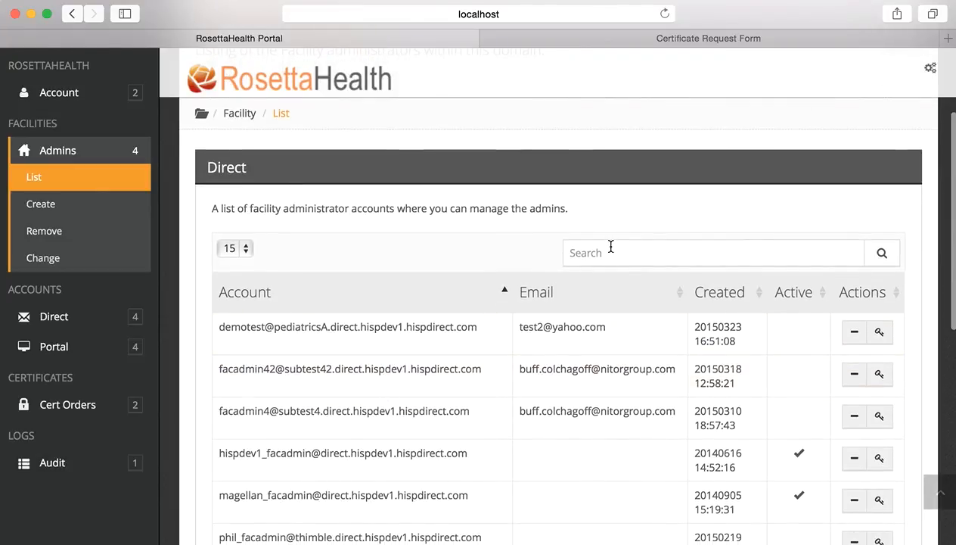
# Open the new facility admin form and enter the admin's Direct address as the username.
pyautogui.click(90, 209)
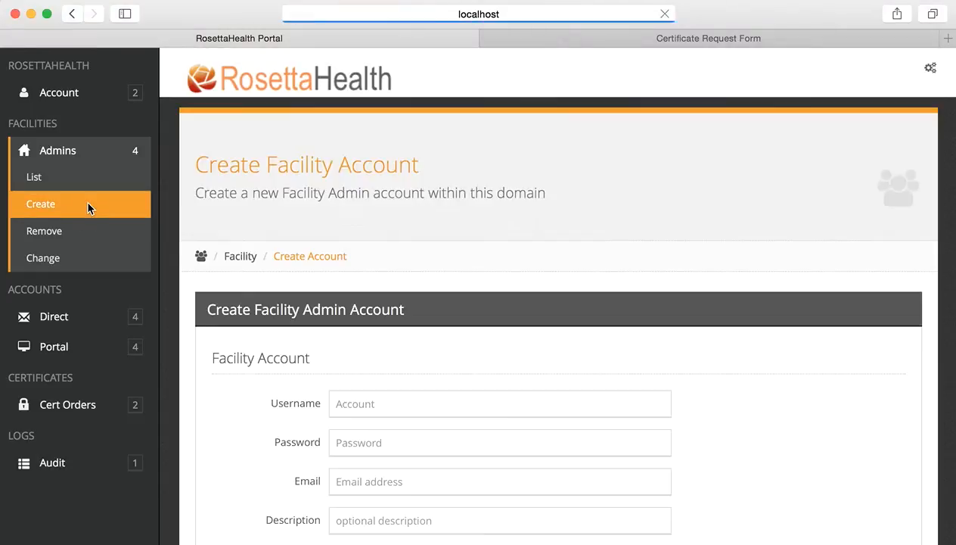
pyautogui.scroll(-3, 360, 285)
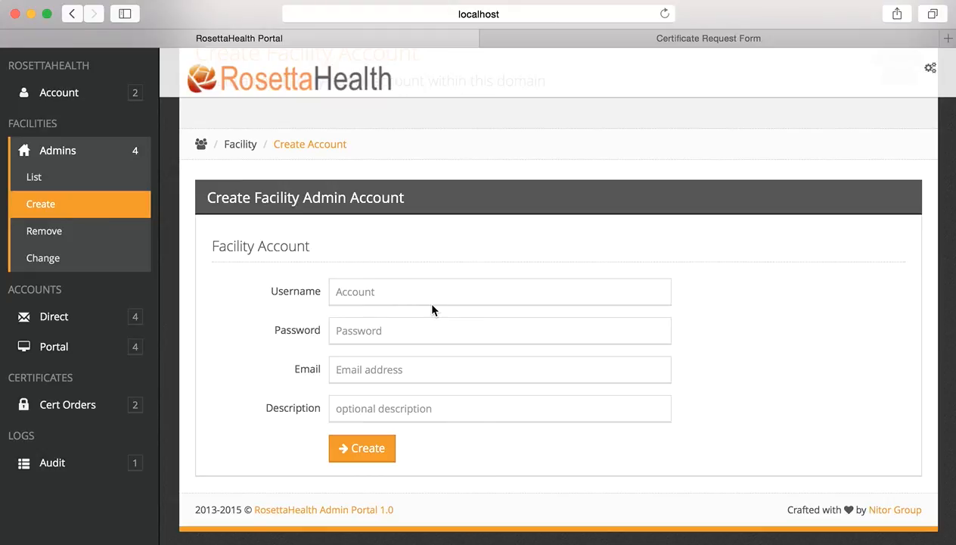
pyautogui.click(381, 292)
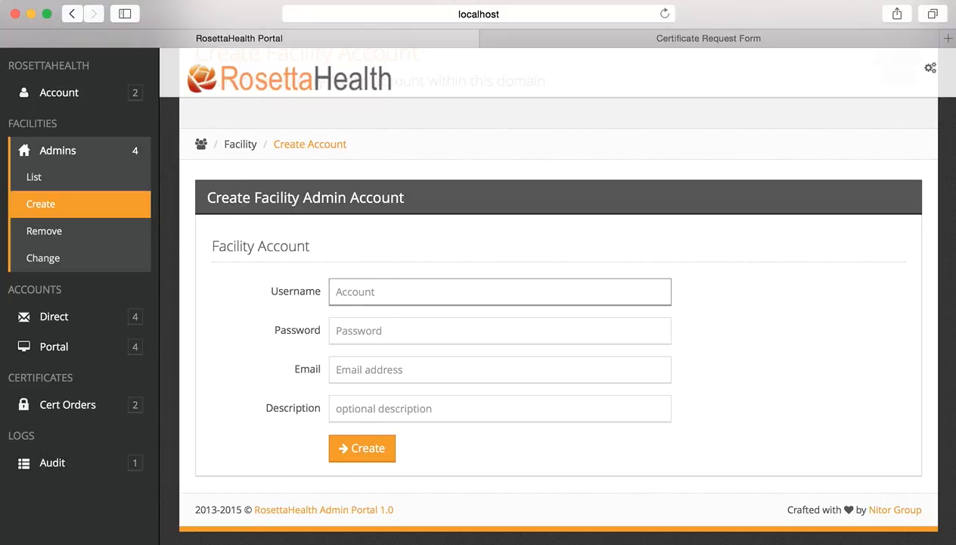
pyautogui.write('facility_admin1.d')
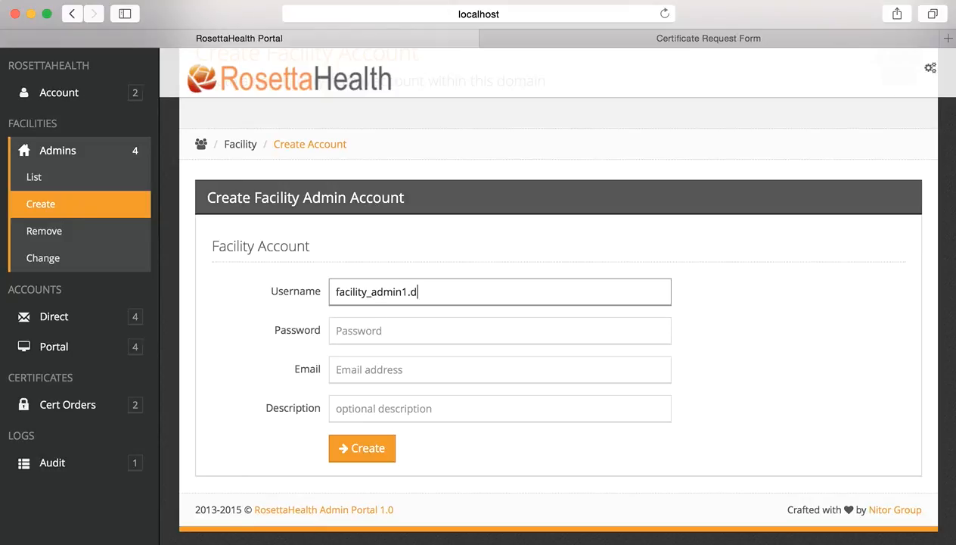
pyautogui.write('emo1@direct.h')
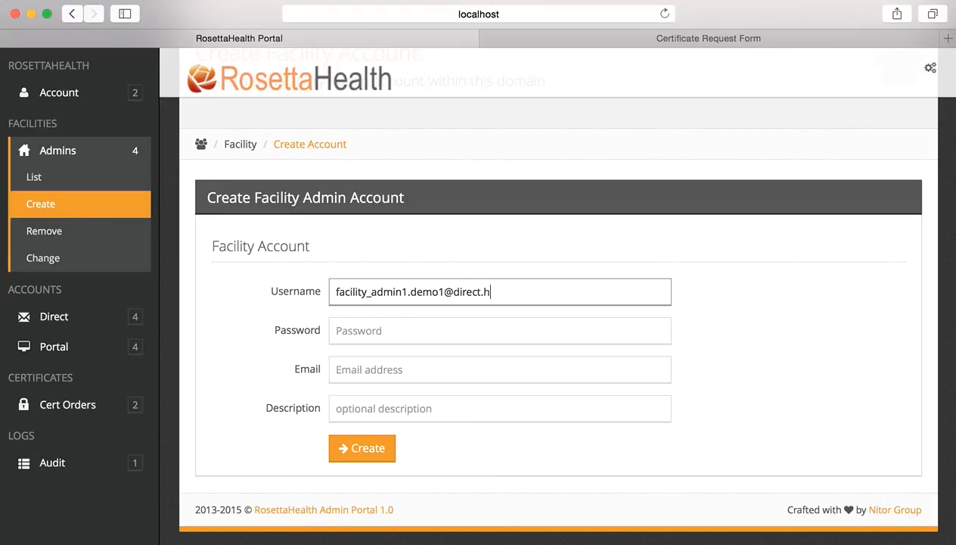
pyautogui.write('ispdir')
pyautogui.write('ev')
pyautogui.write('1.')
pyautogui.write('hispdire')
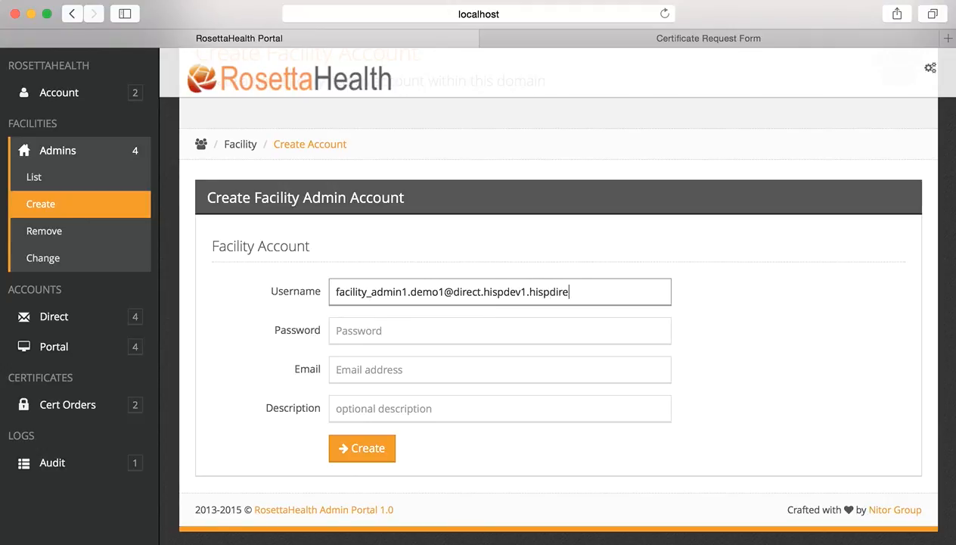
pyautogui.write('ct.com')
# Insert 'baypediatrics.' right after the @ sign in the username.
pyautogui.click(454, 292)
pyautogui.write('bayped')
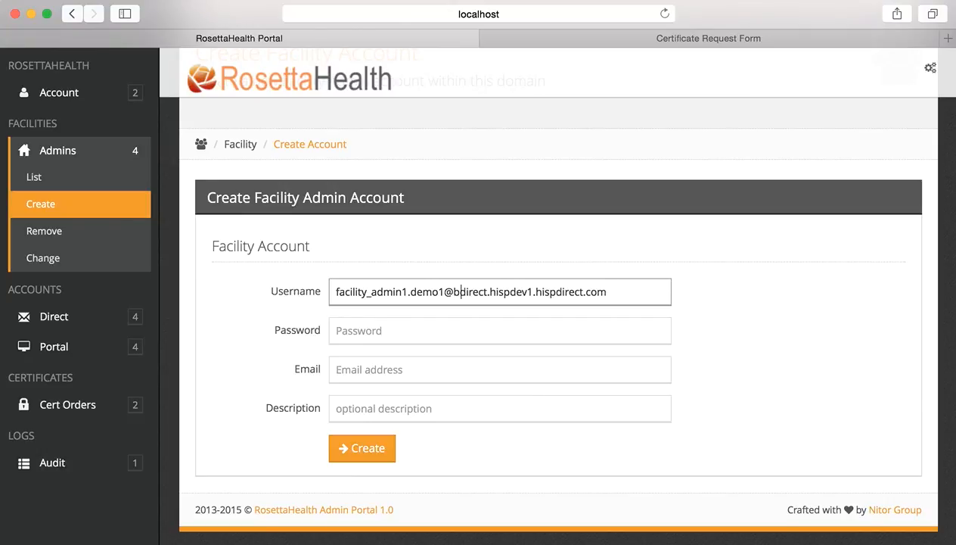
pyautogui.write('iatrics.')
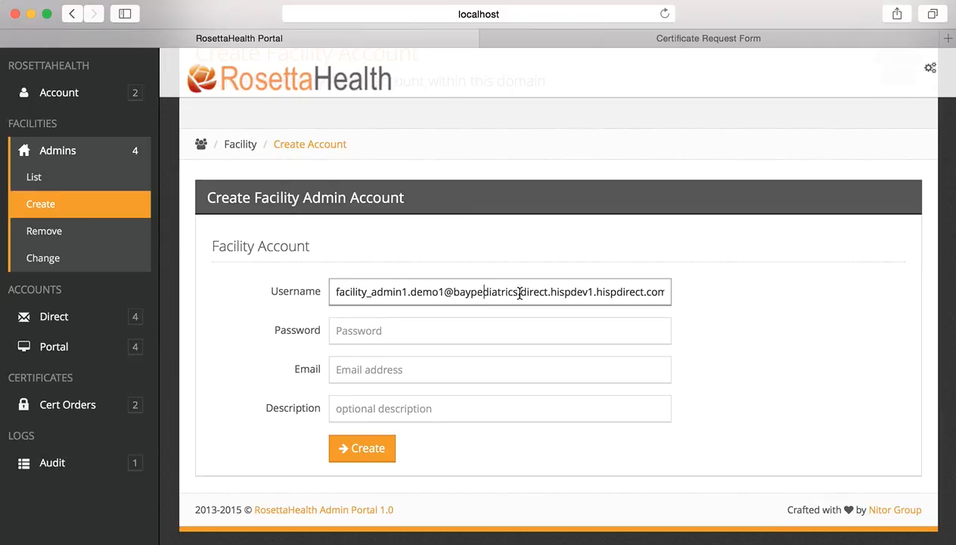
pyautogui.moveTo(520, 294); pyautogui.dragTo(448, 295)
# Fill in the account password, the admin's contact e-mail and the description 'Test admin'.
pyautogui.click(376, 326)
pyautogui.write('•••••••')
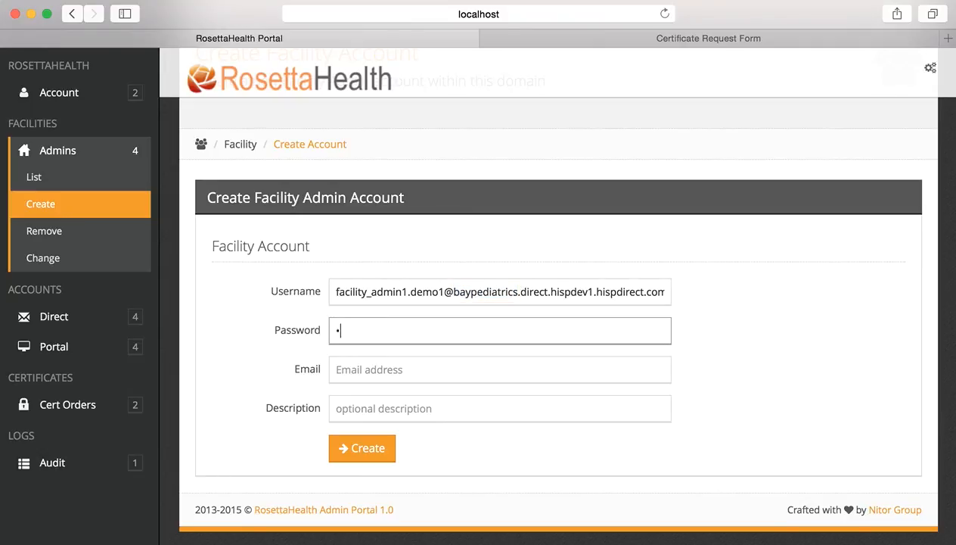
pyautogui.write('•')
pyautogui.click(371, 373)
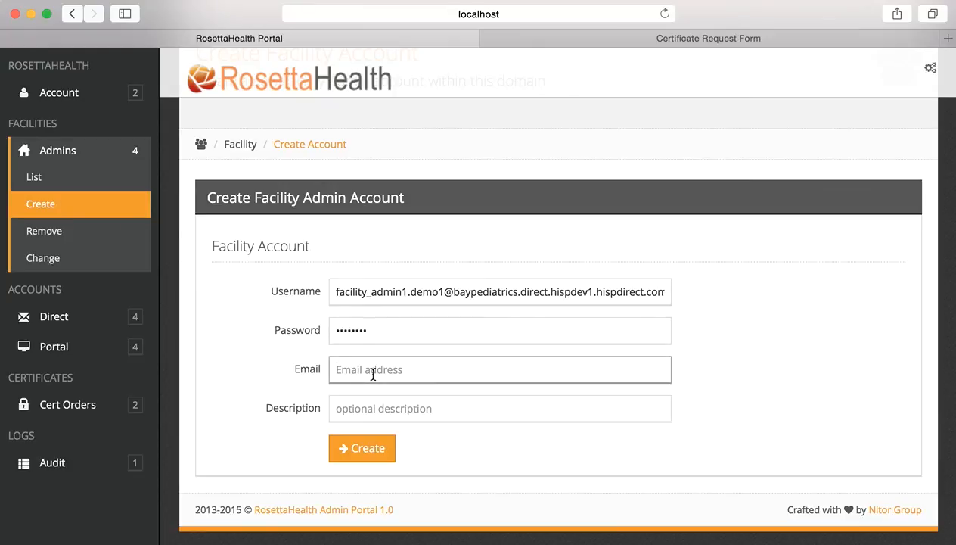
pyautogui.write('test3@y')
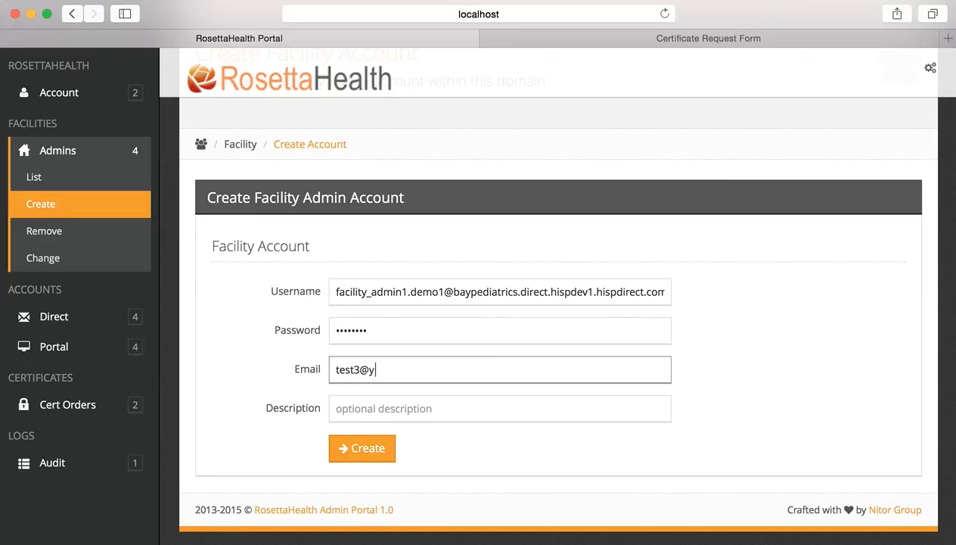
pyautogui.write('ahoo.com')
pyautogui.press('Tab')
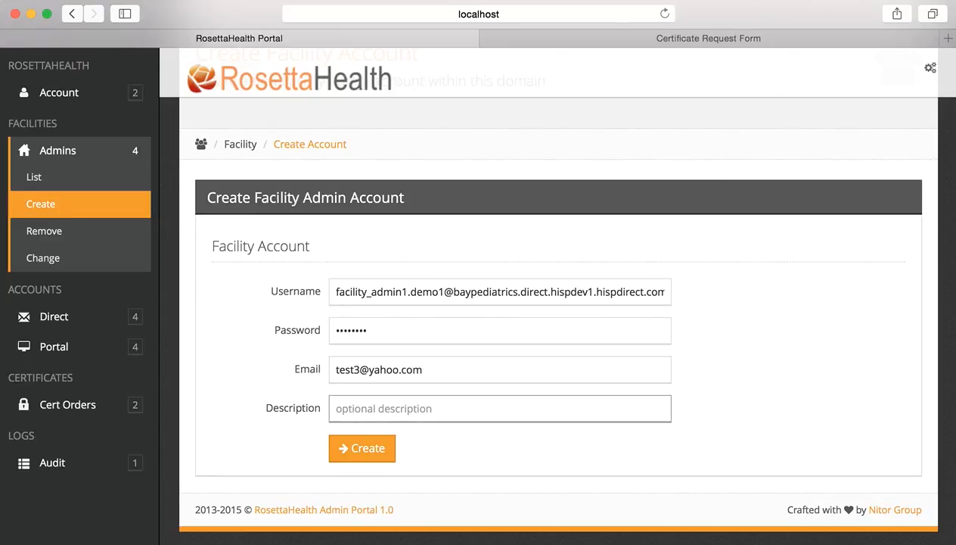
pyautogui.write('Test admin')
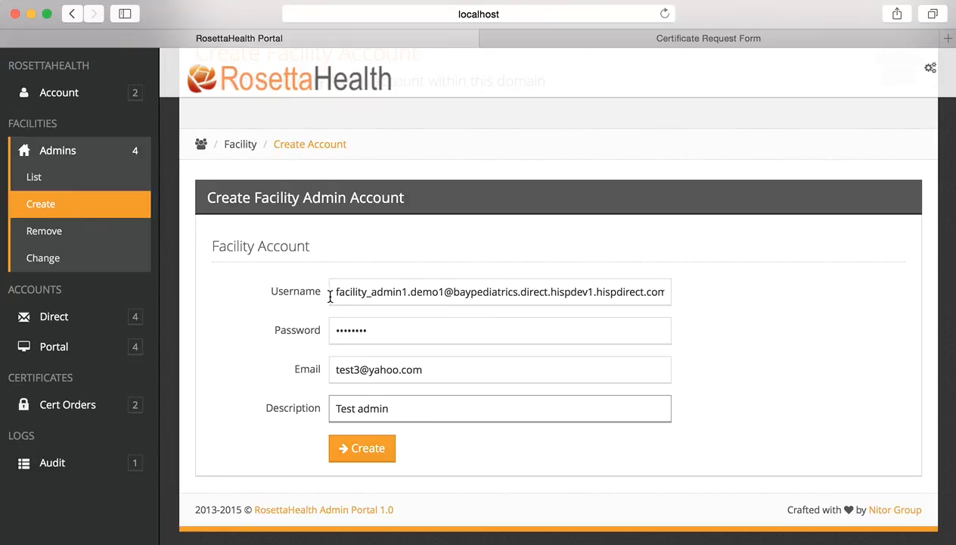
pyautogui.moveTo(330, 292); pyautogui.dragTo(698, 286)
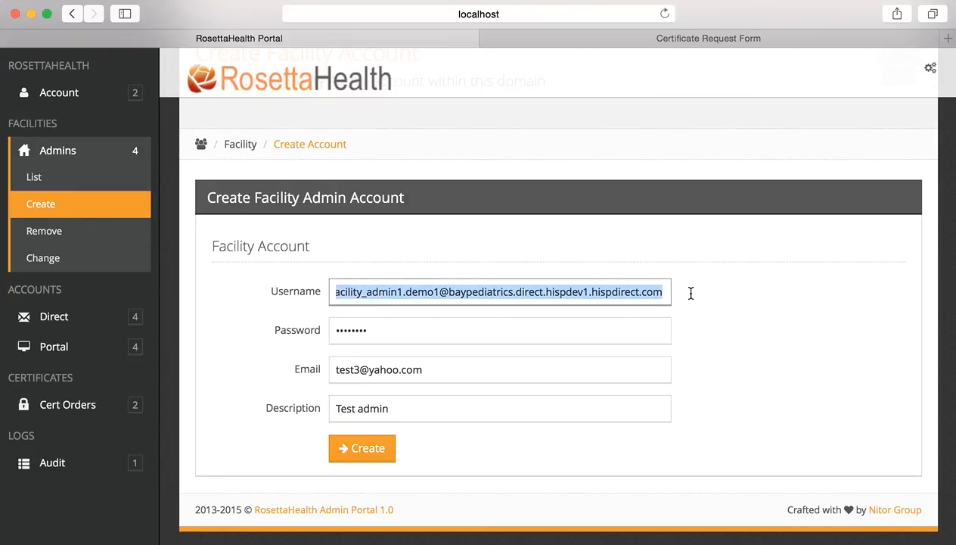
# Submit the facility admin account and review the Success page with its baypediatrics certificate link.
pyautogui.click(368, 447)
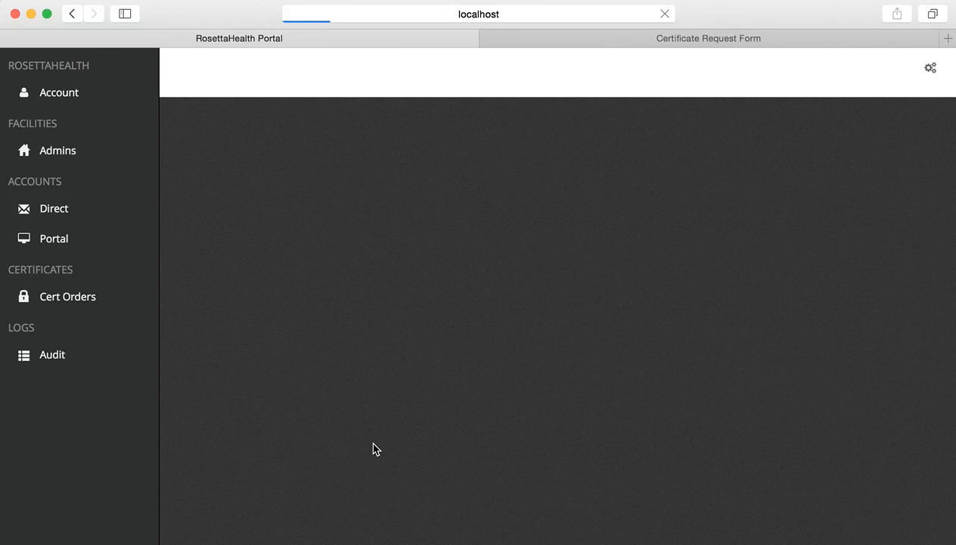
pyautogui.scroll(-1, 386, 373)
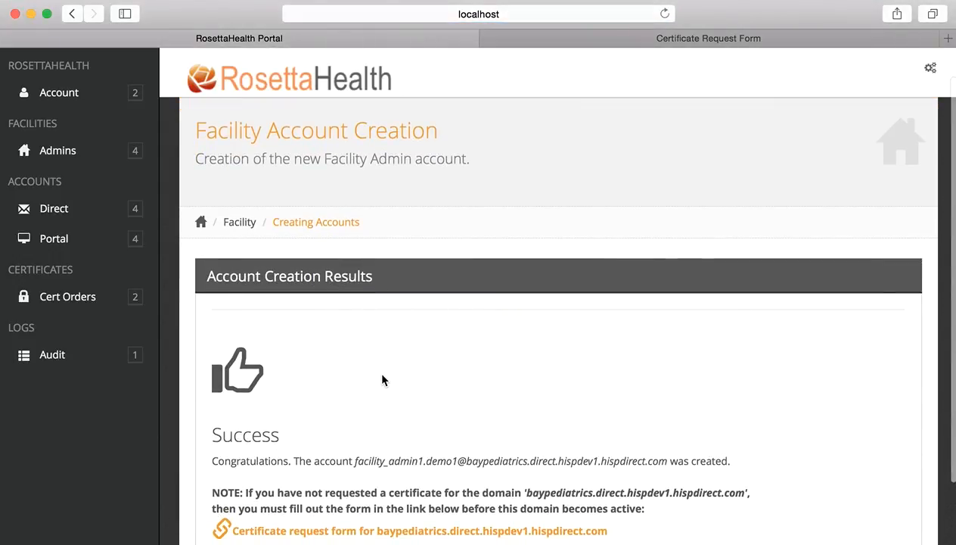
pyautogui.scroll(-2, 382, 380)
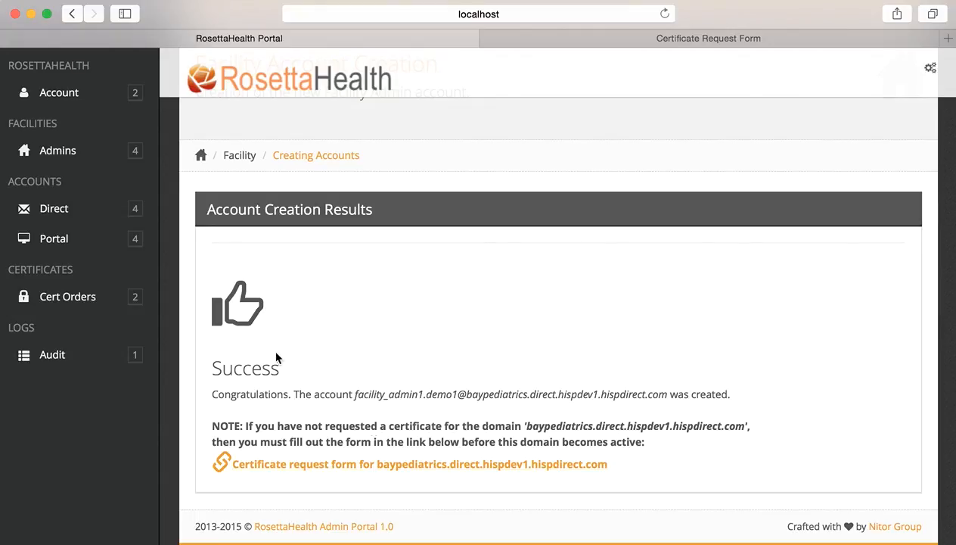
pyautogui.click(64, 151)
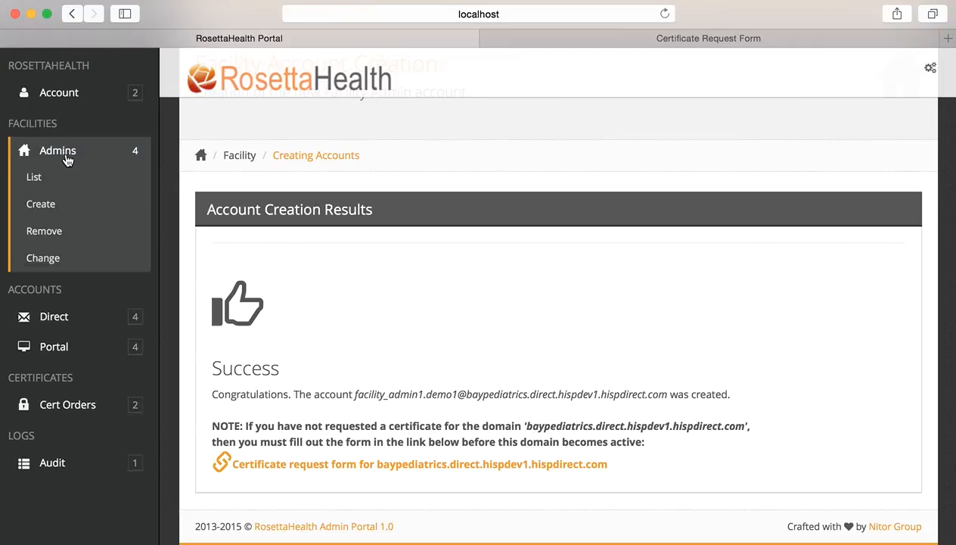
# List the facility admins sorted by the Created column, then reverse the sort order.
pyautogui.click(65, 177)
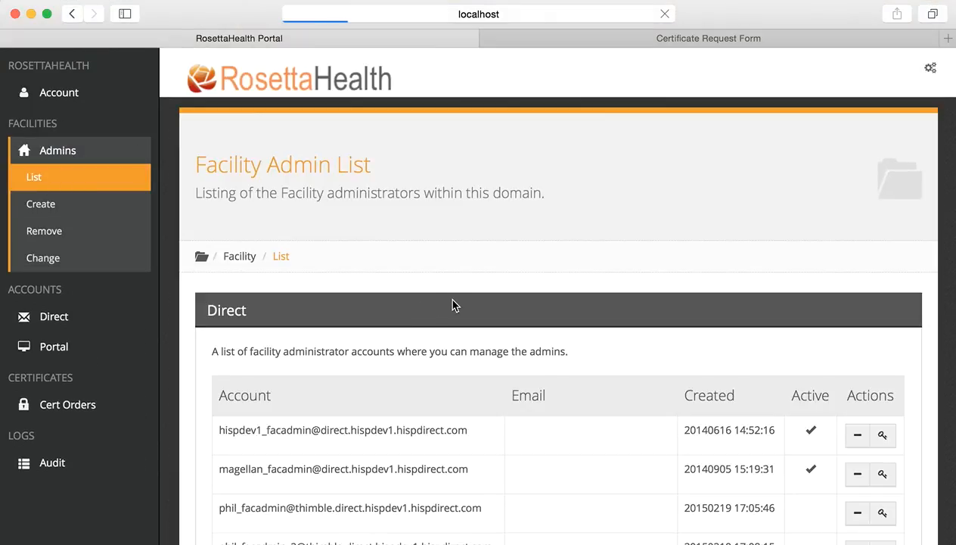
pyautogui.scroll(-4, 527, 401)
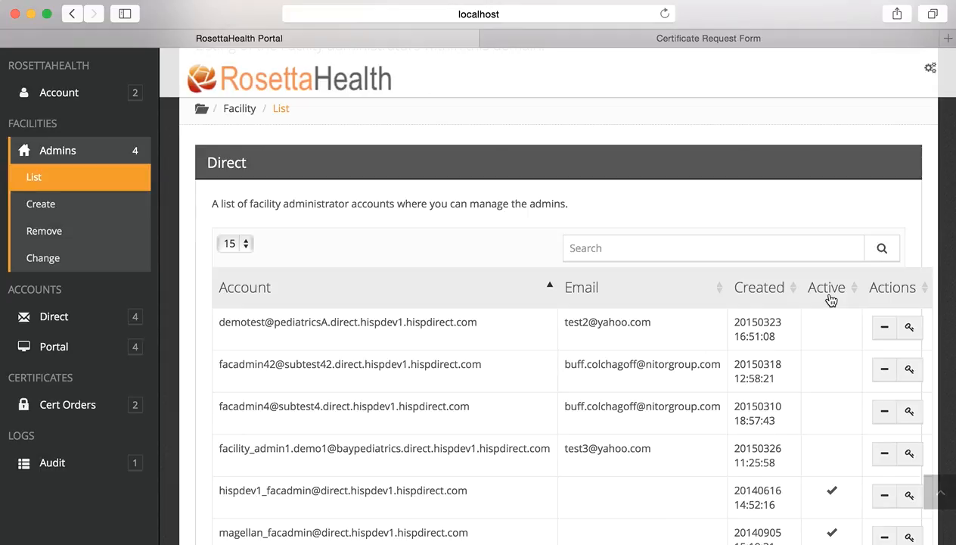
pyautogui.click(777, 291)
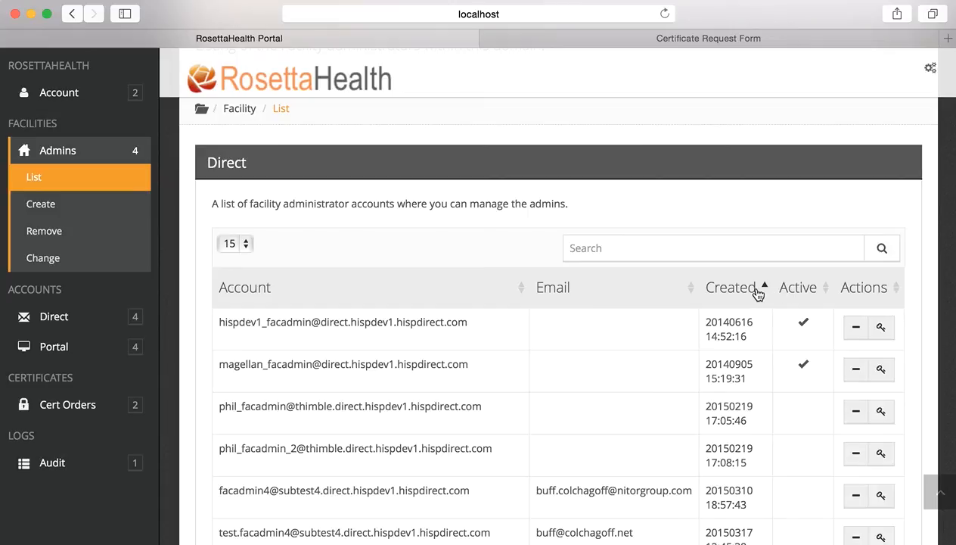
pyautogui.click(758, 295)
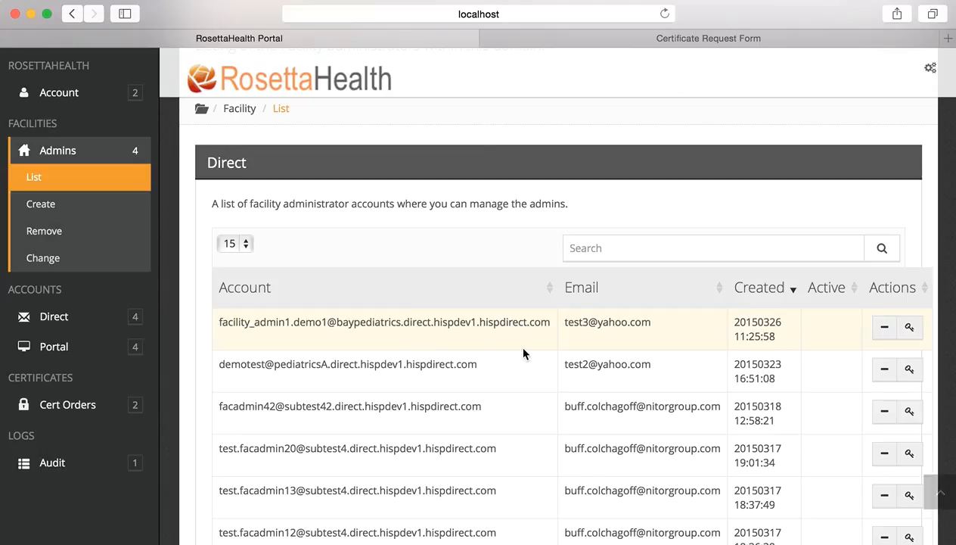
# Open the Update Facility Account form for the new baypediatrics admin in the first row.
pyautogui.click(910, 329)
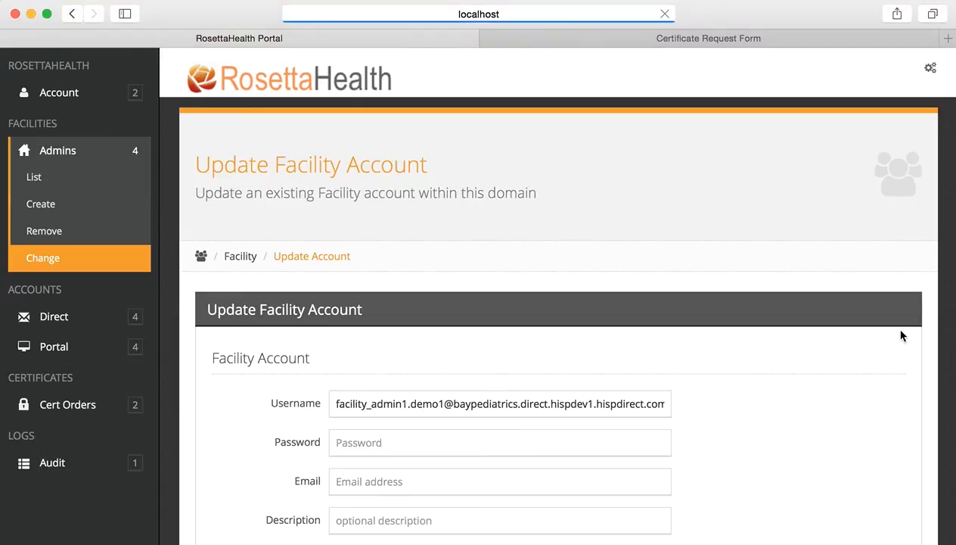
pyautogui.scroll(-3, 648, 379)
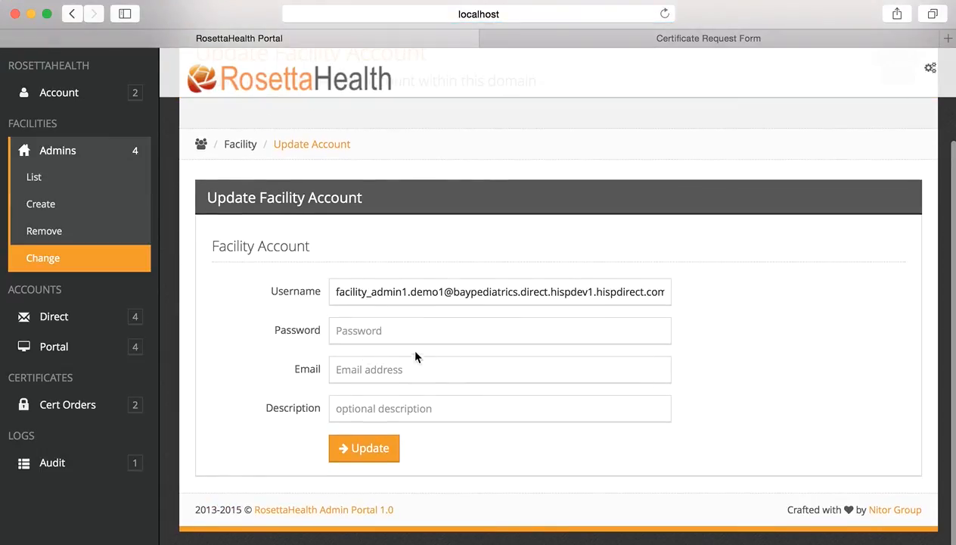
pyautogui.scroll(1, 93, 168)
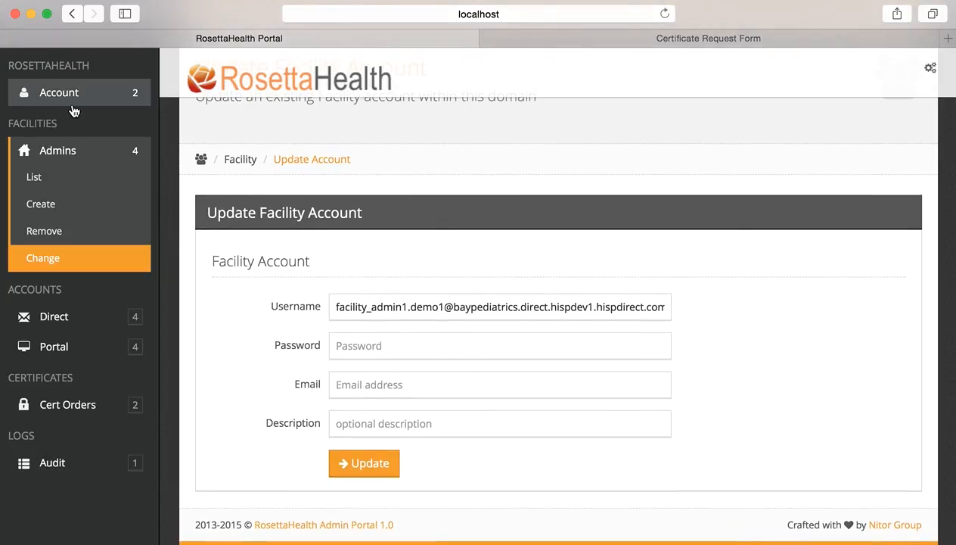
pyautogui.click(81, 411)
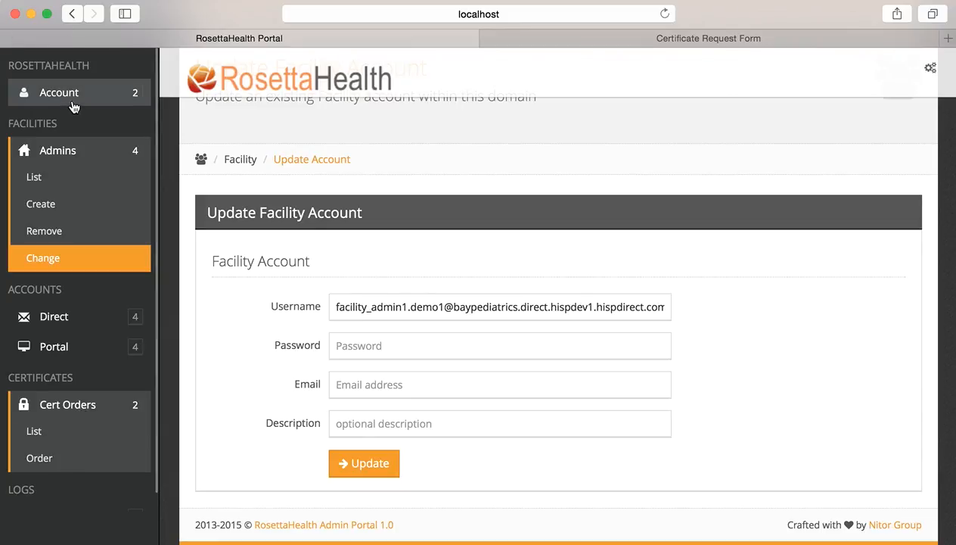
# Browse the three issued hispdev1.hispdirect.com certificates, briefly checking the Order request form.
pyautogui.click(76, 429)
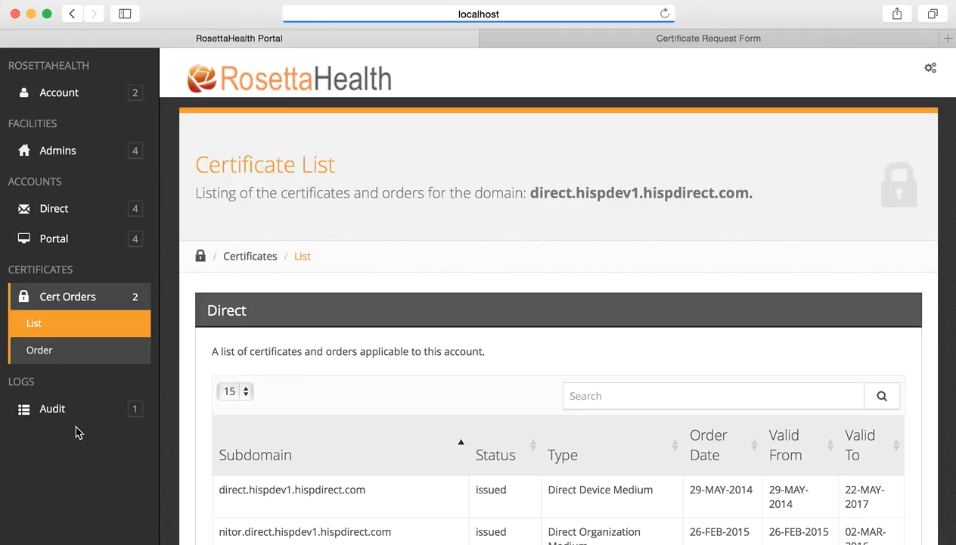
pyautogui.scroll(-2, 335, 421)
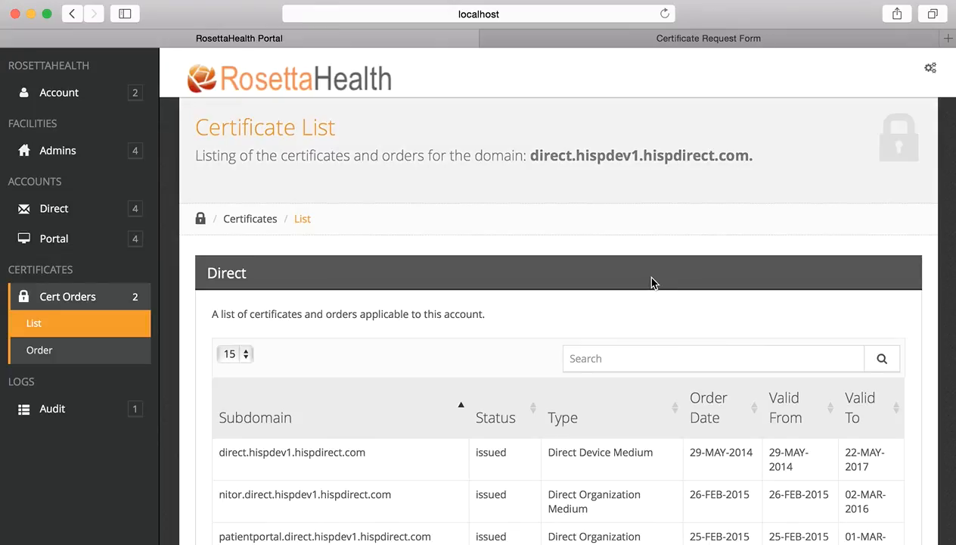
pyautogui.scroll(-1, 651, 280)
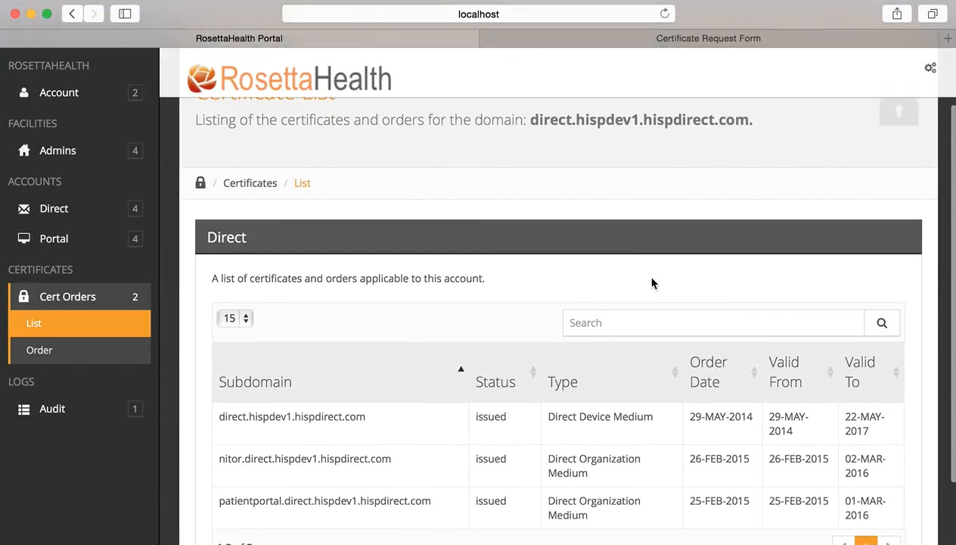
pyautogui.scroll(2, 651, 280)
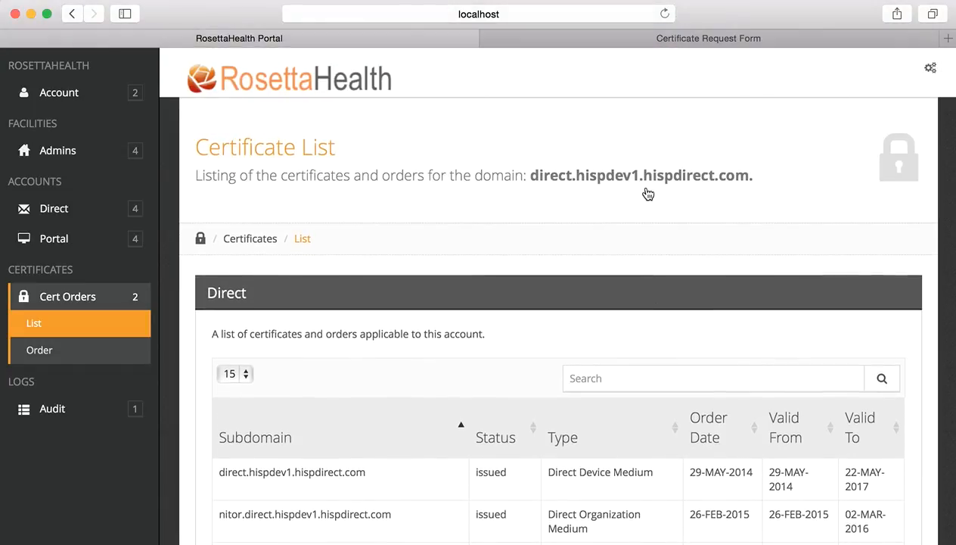
pyautogui.scroll(-2, 580, 279)
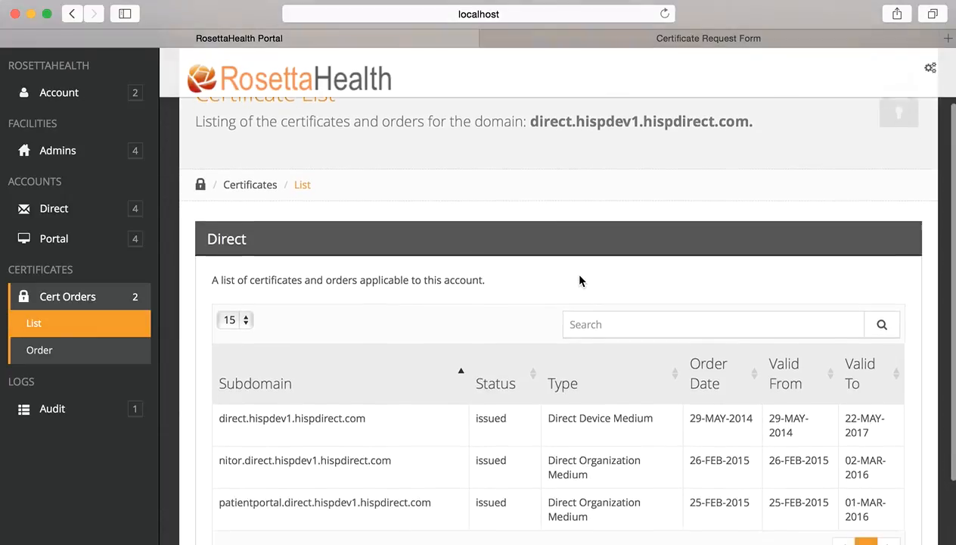
pyautogui.scroll(-1, 580, 281)
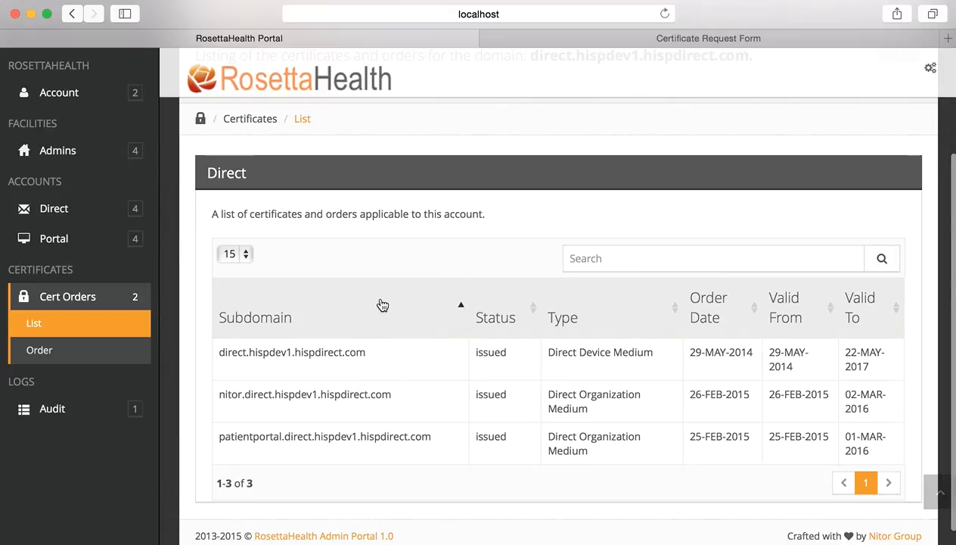
pyautogui.scroll(1, 384, 303)
pyautogui.scroll(1, 384, 303)
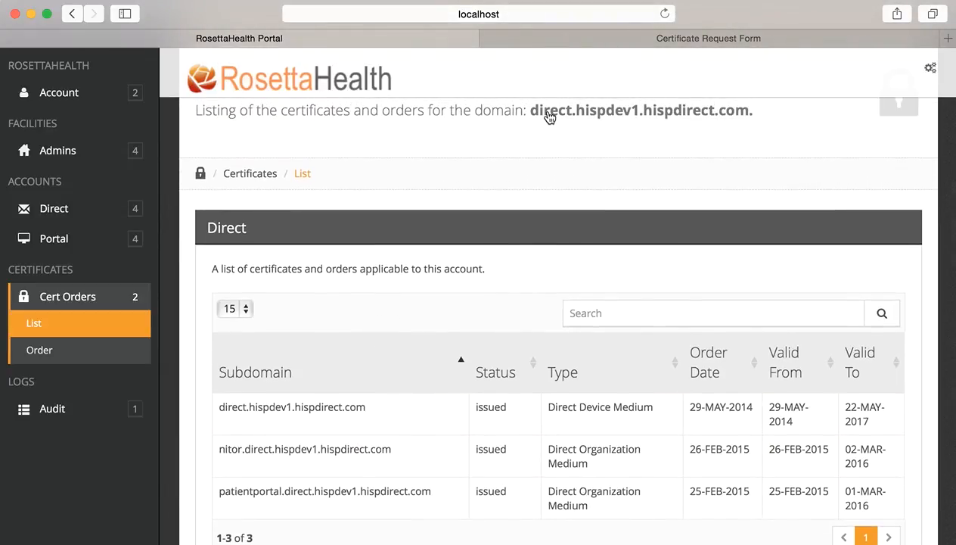
pyautogui.scroll(-2, 395, 423)
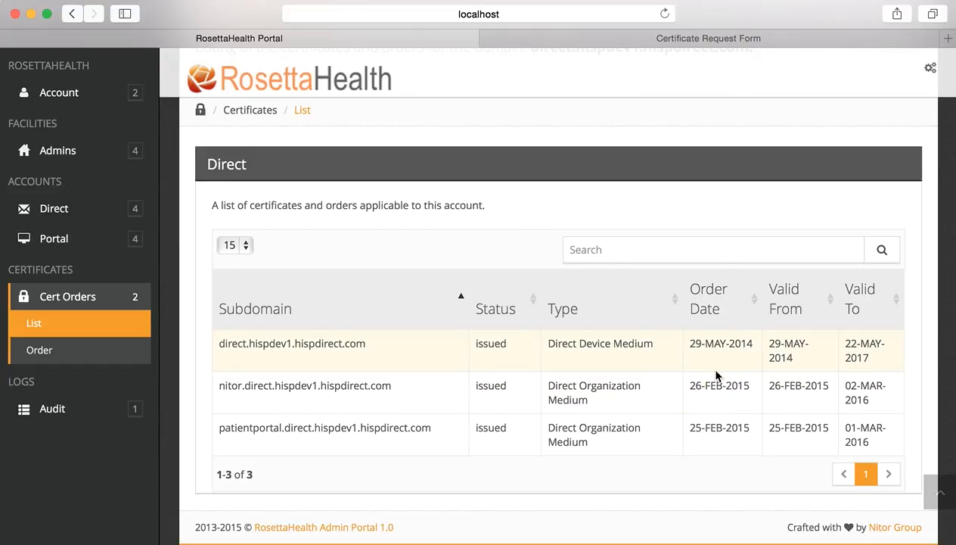
pyautogui.click(62, 354)
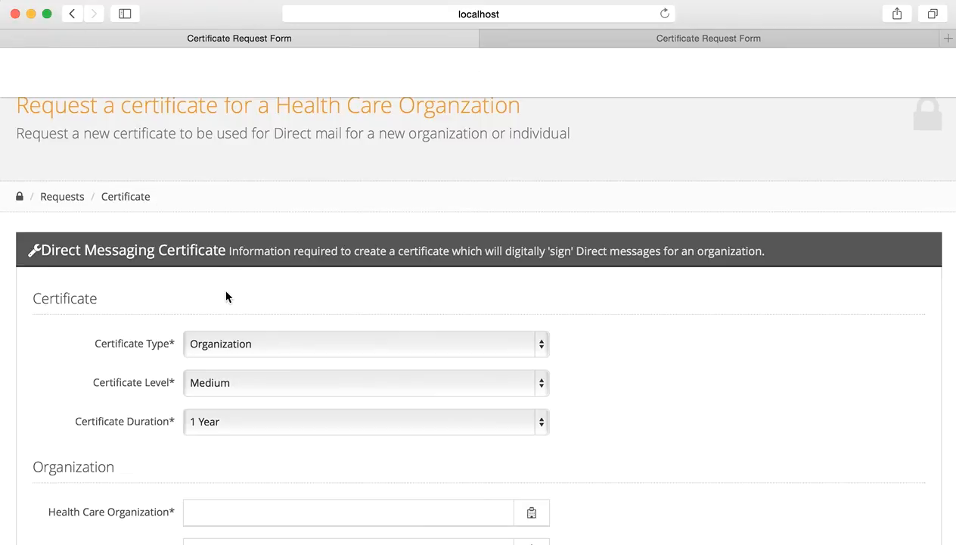
pyautogui.click(72, 15)
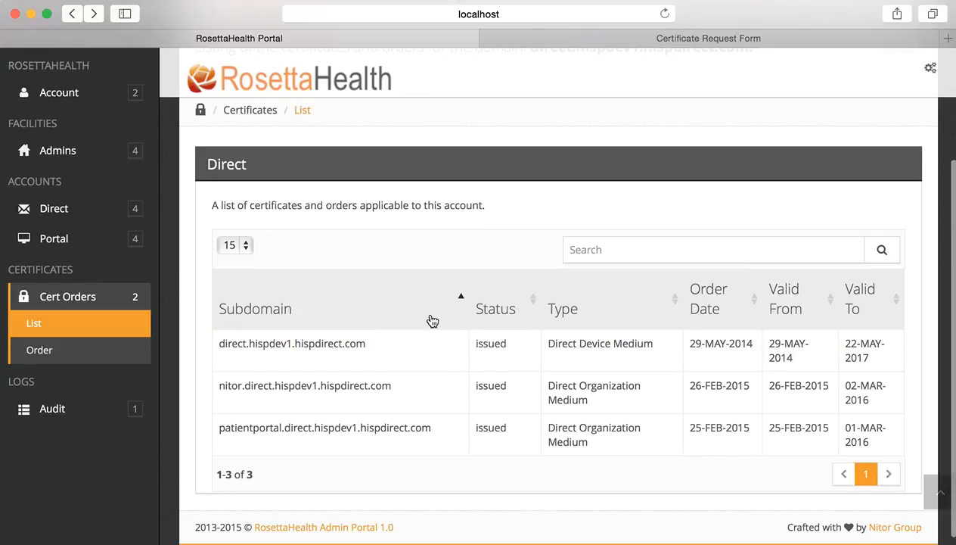
# Recheck the three certificates valid through 2016 and 2017 on the Certificate List.
pyautogui.scroll(3, 422, 242)
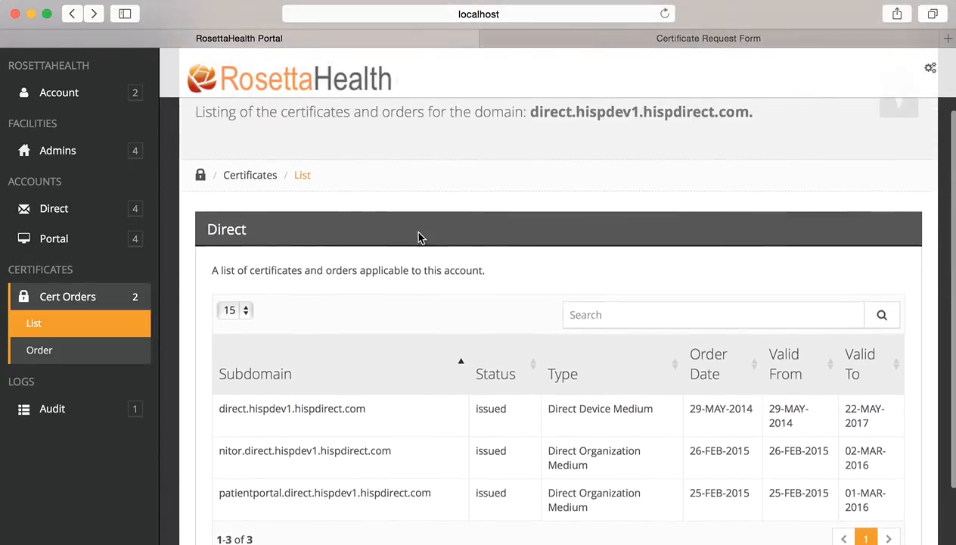
pyautogui.scroll(-2, 419, 237)
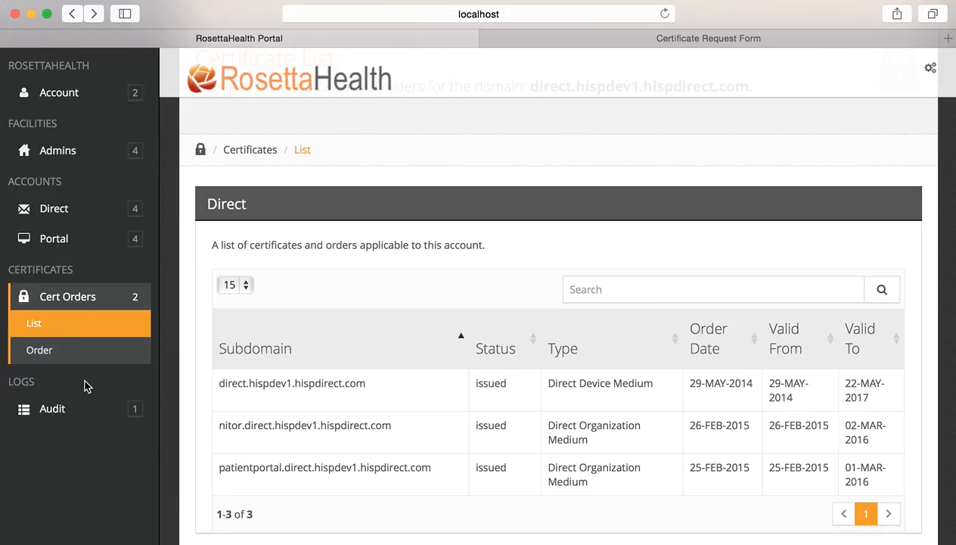
pyautogui.click(65, 411)
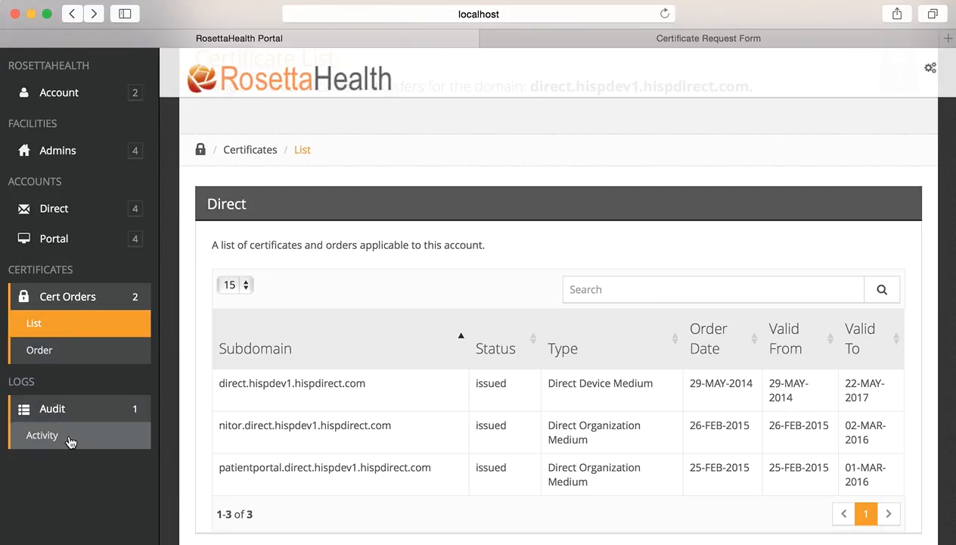
# Sort the Activity Log by Time Stamp so the facility-created entry appears first.
pyautogui.click(69, 441)
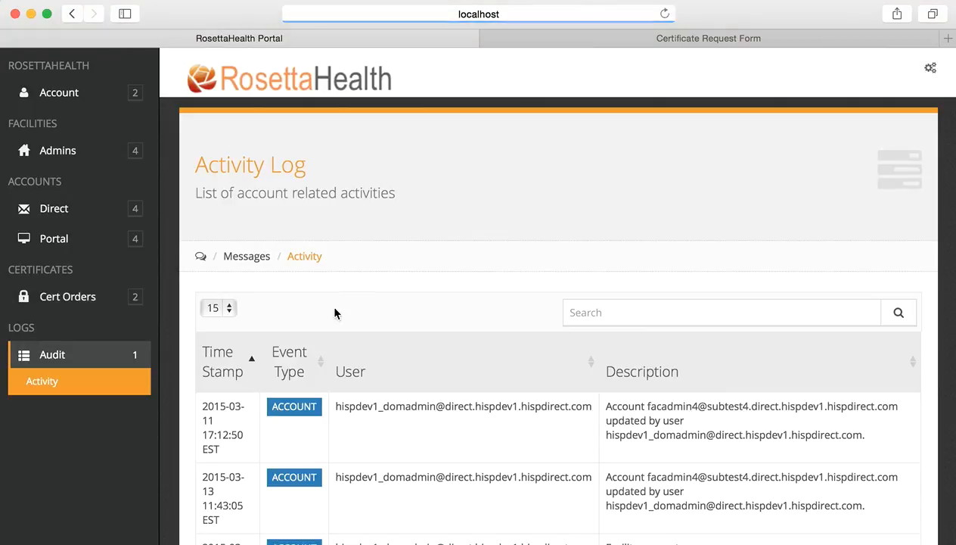
pyautogui.scroll(-5, 351, 344)
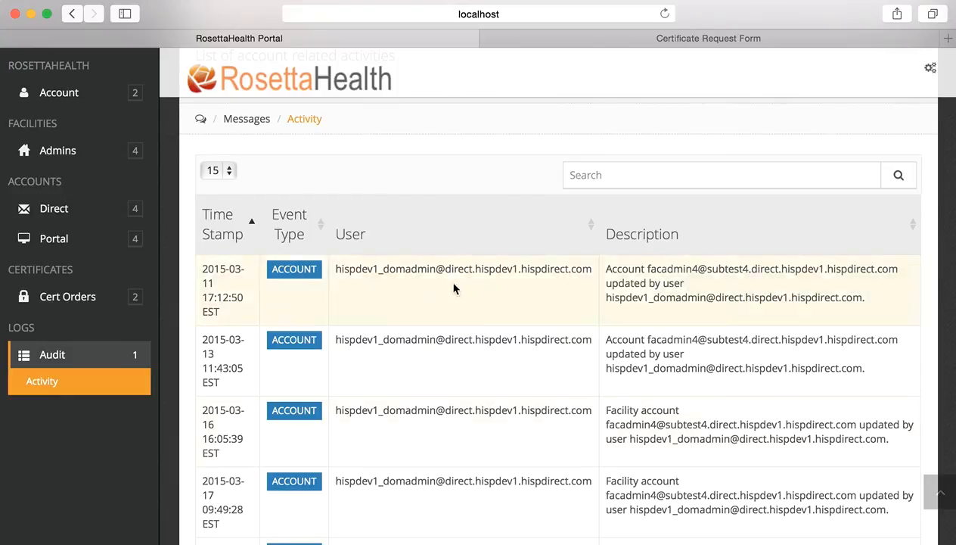
pyautogui.click(252, 224)
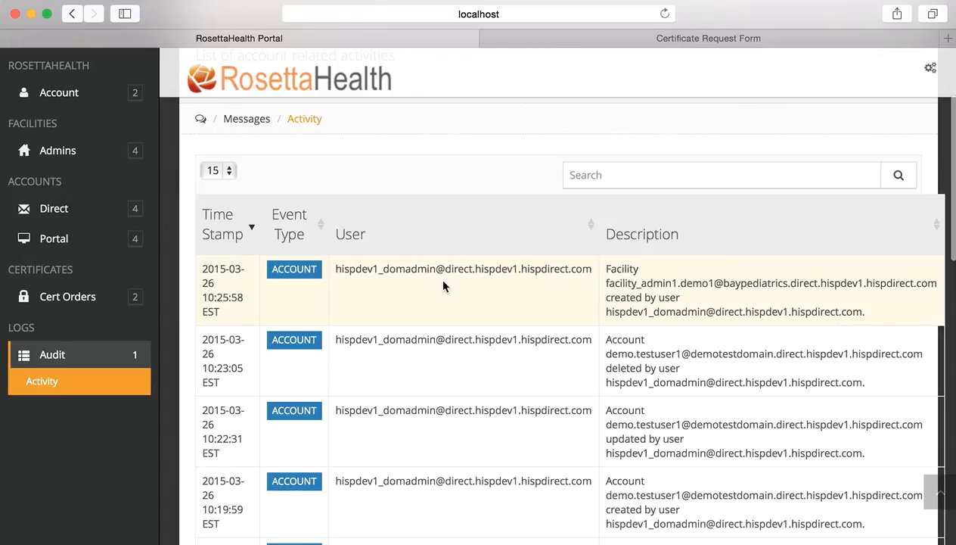
pyautogui.scroll(2, 443, 282)
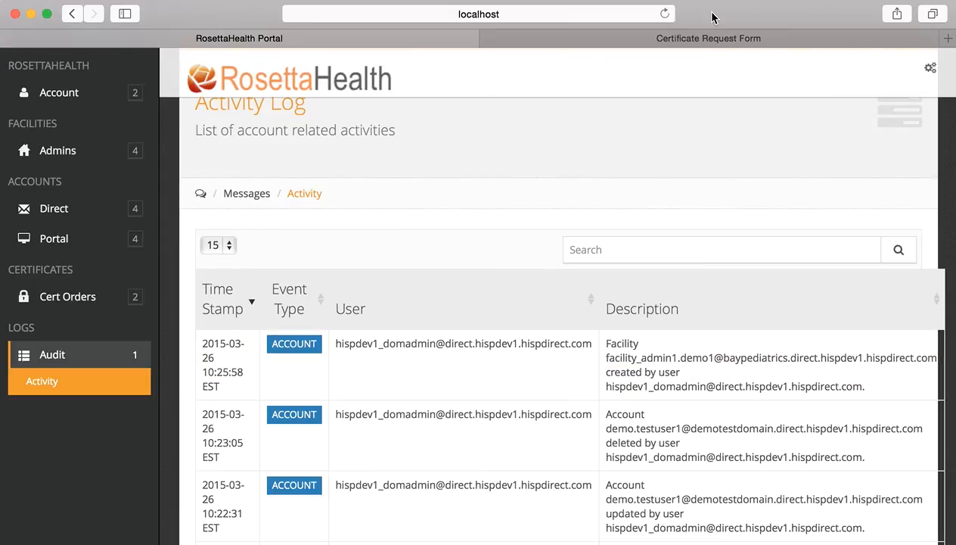
pyautogui.press('super+Tab')
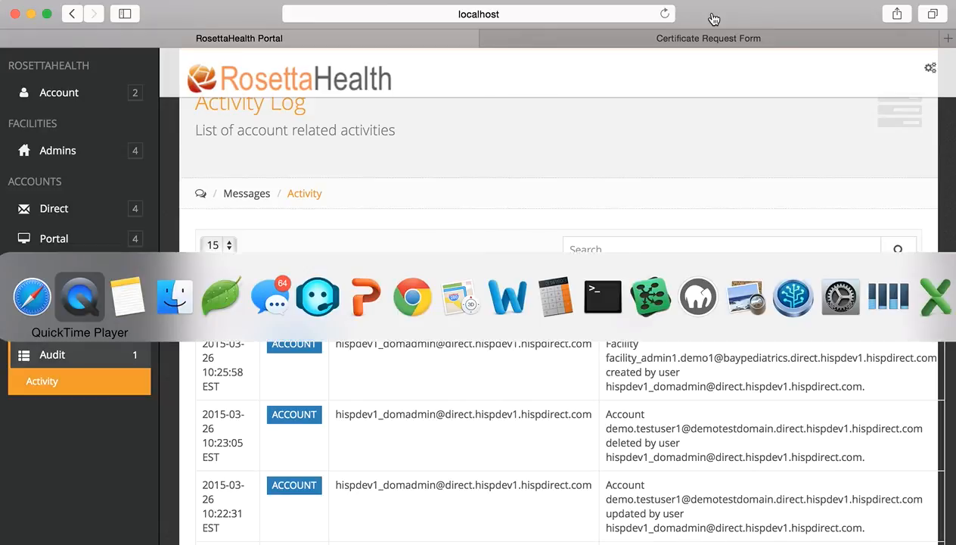